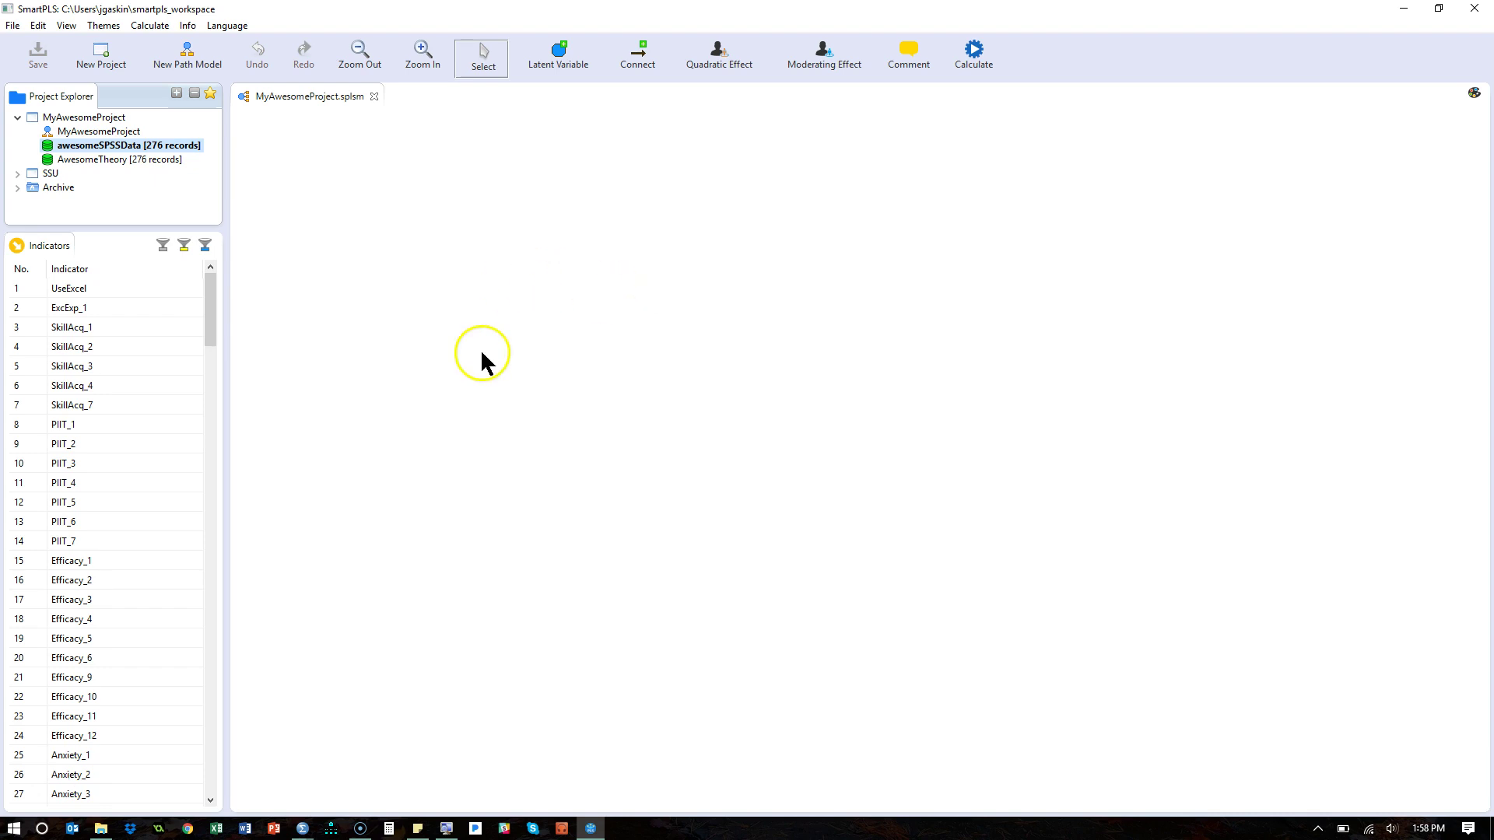
- Activate the Latent Variable tool for the empty MyAwesomeProject path model
left_click(558, 59)
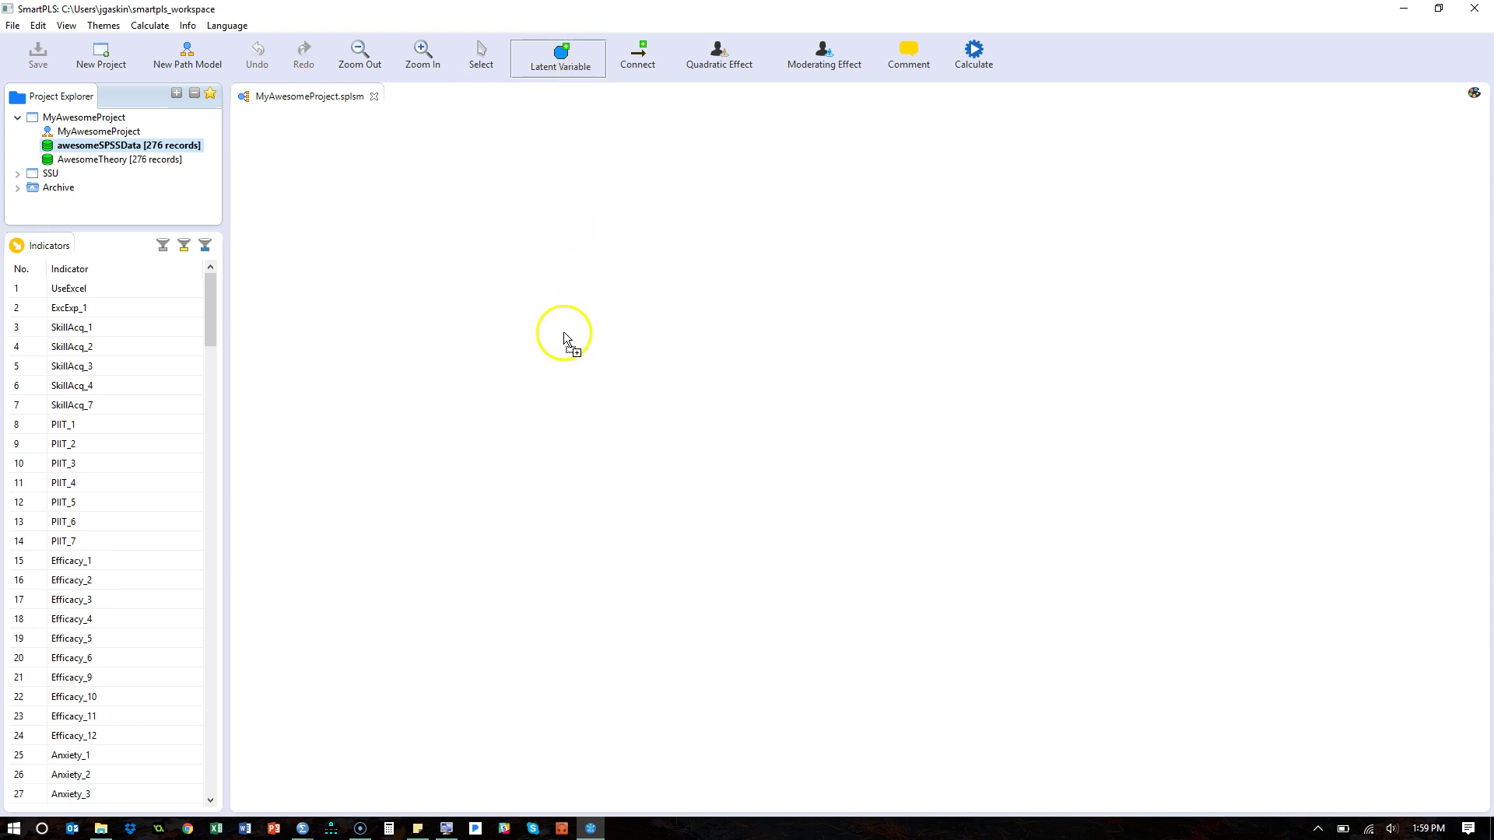
left_click(319, 102)
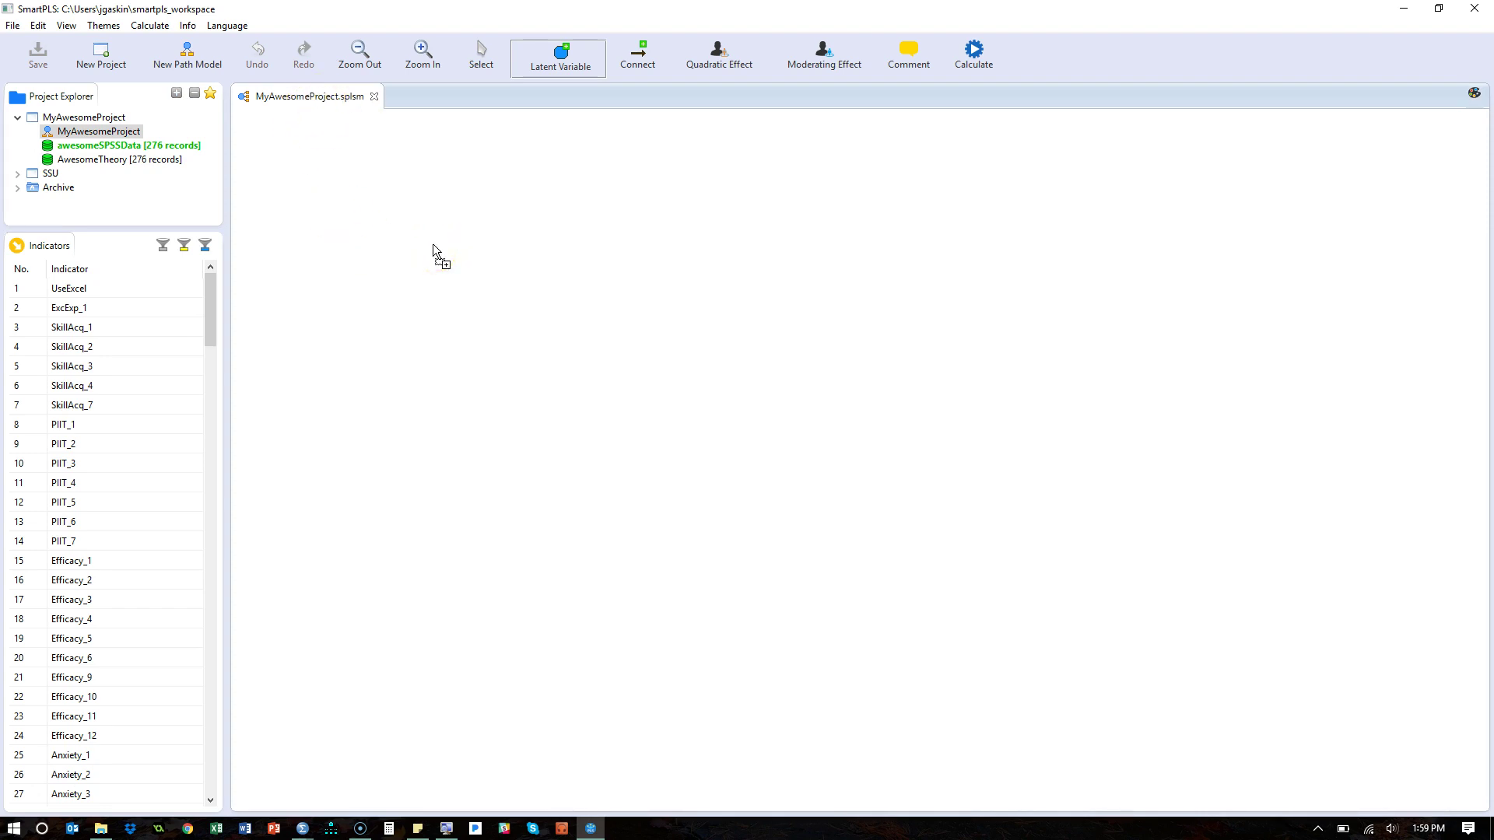
left_click(90, 132)
- Place Latent Variables 1 and 2 side by side and Latent Variable 3 below them, then return to Select
left_click(464, 310)
left_click(507, 329)
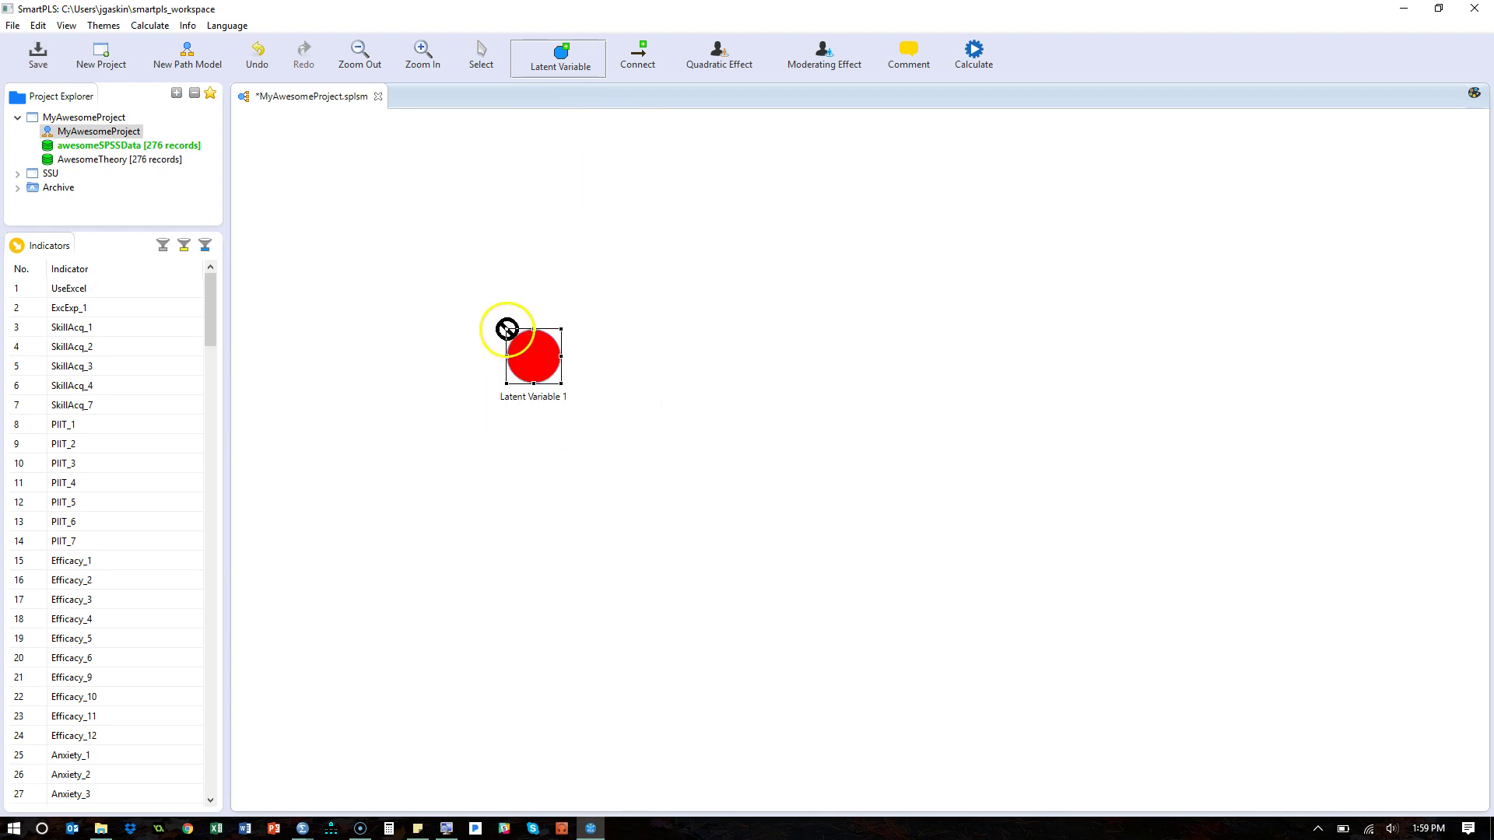
left_click(817, 344)
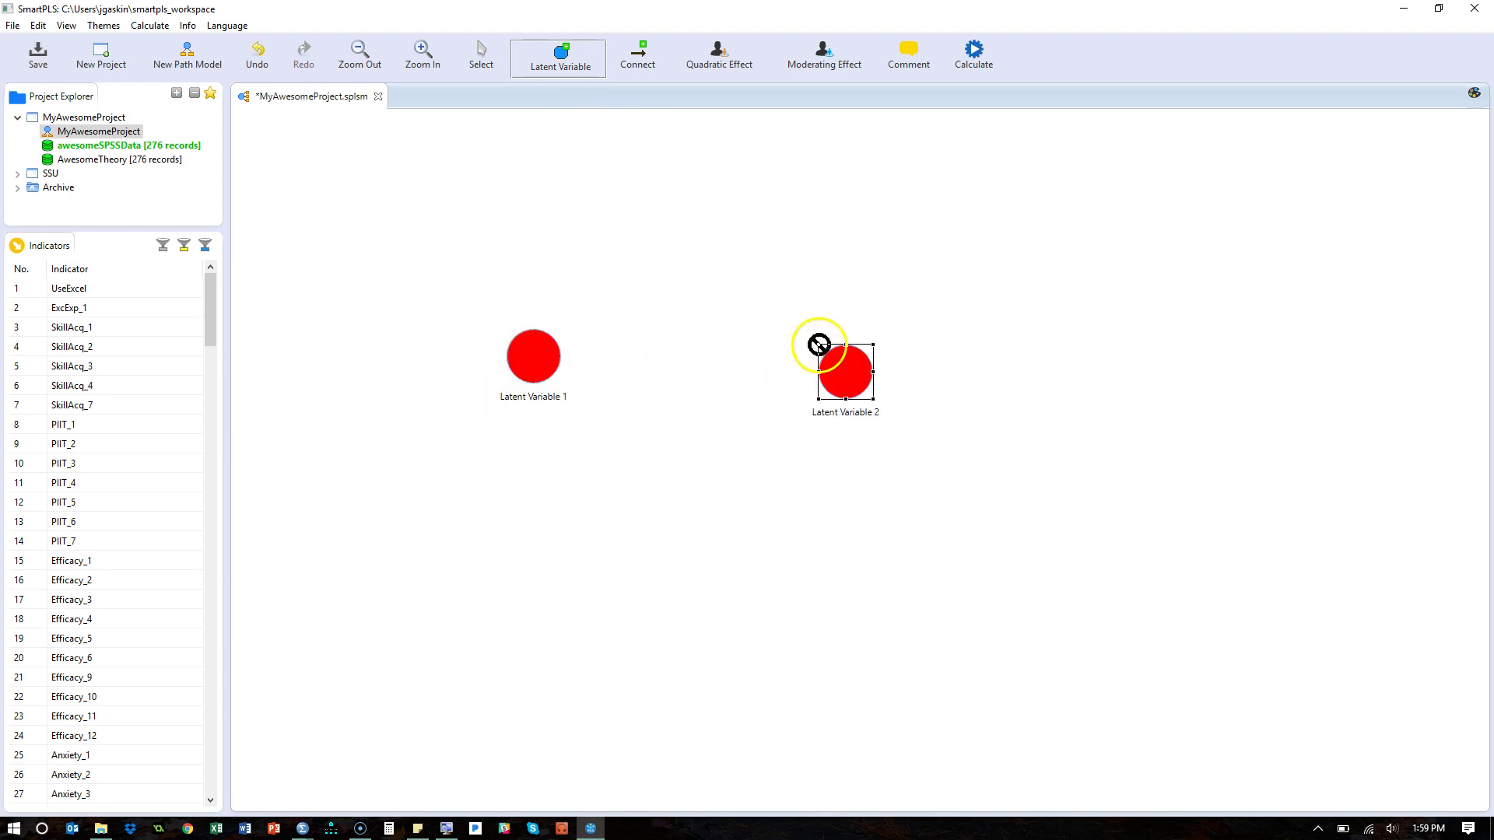
left_click(682, 549)
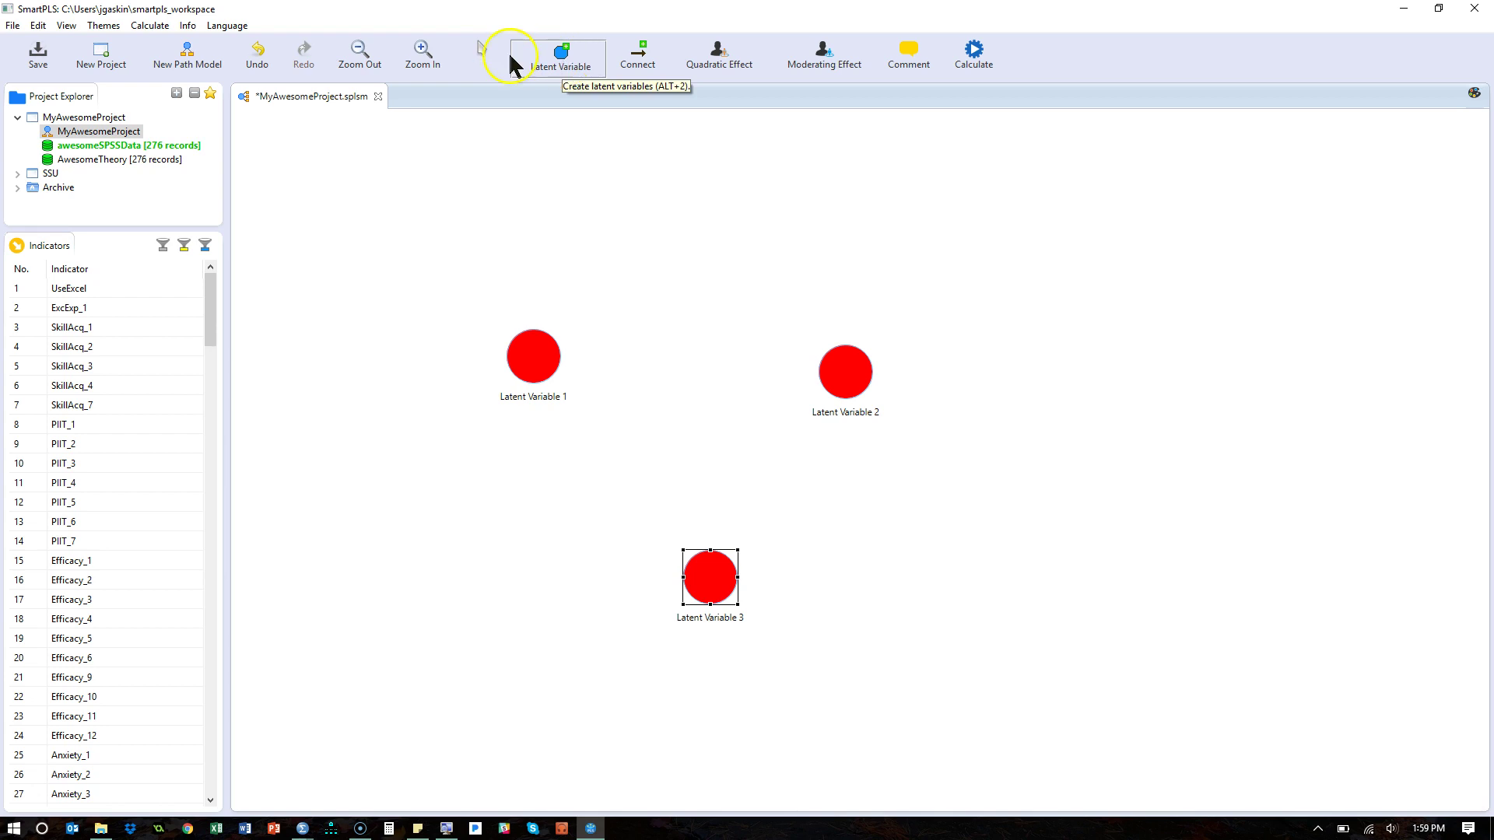
left_click(484, 54)
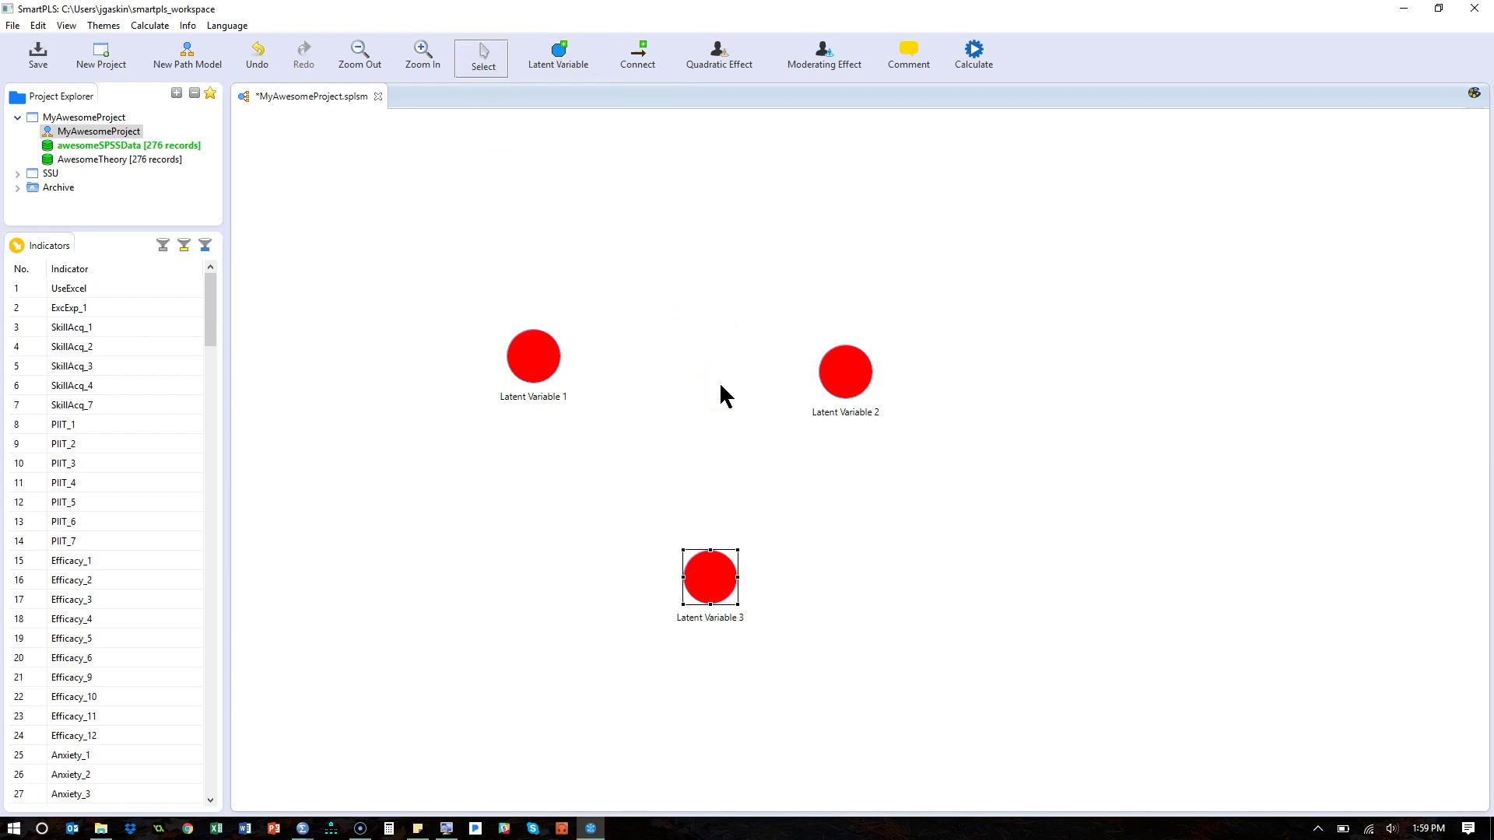
- Assign the SkillAcq_1–SkillAcq_7 indicators to Latent Variable 1
left_click(133, 328)
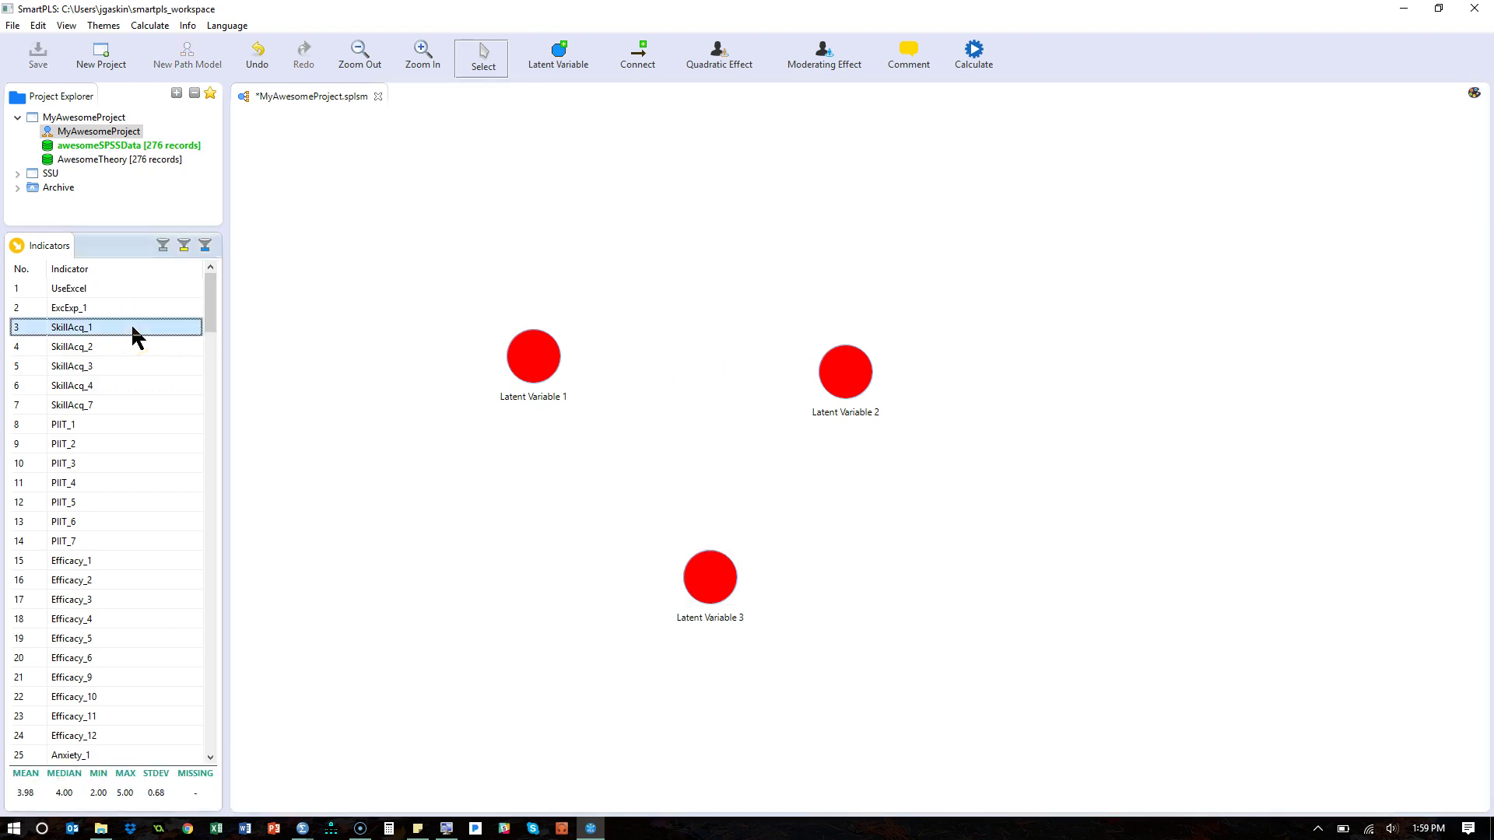
left_click(111, 403, "shift")
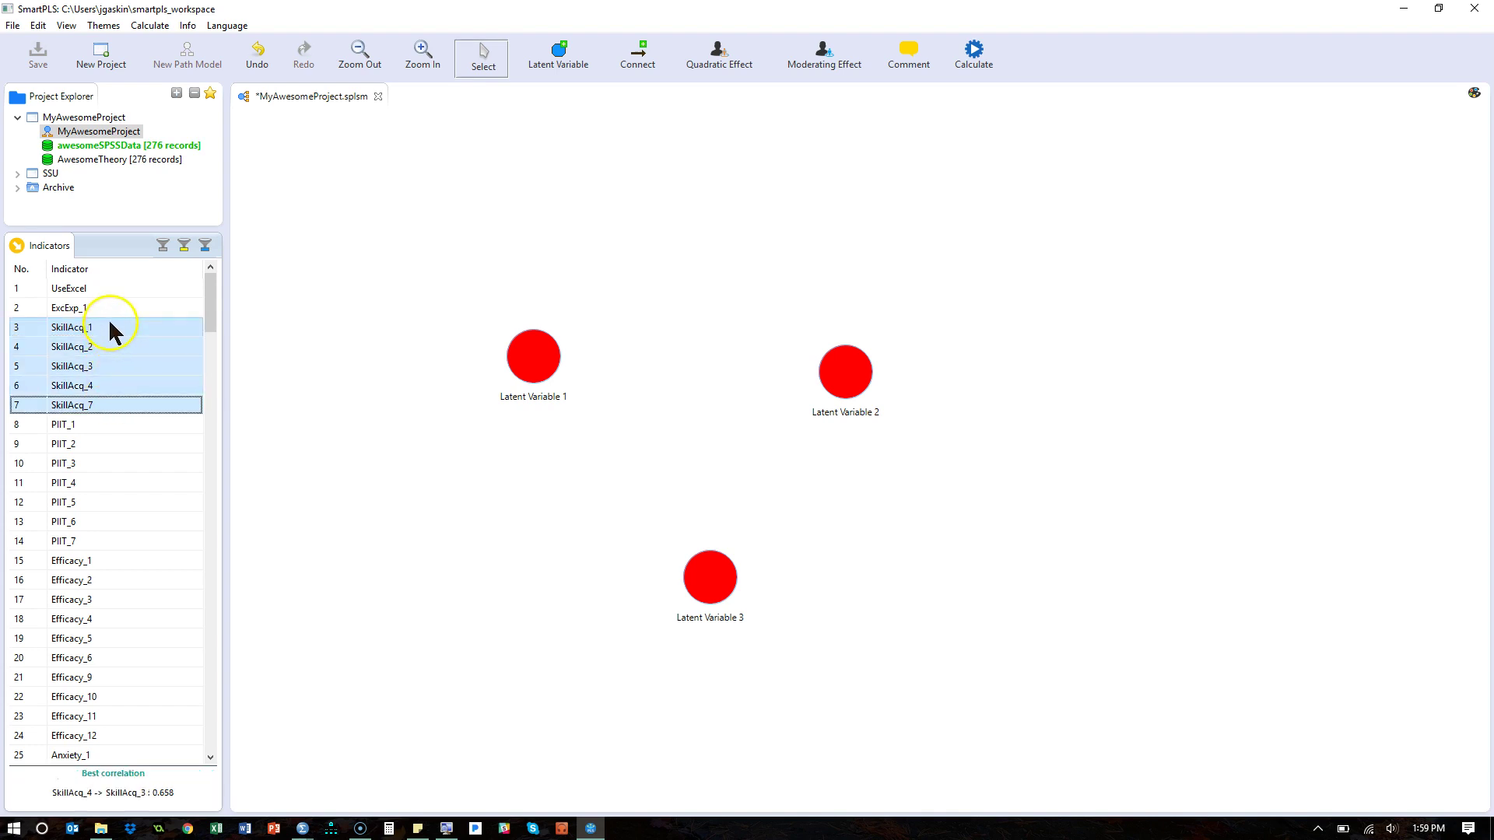
left_click_drag(109, 322, 539, 347)
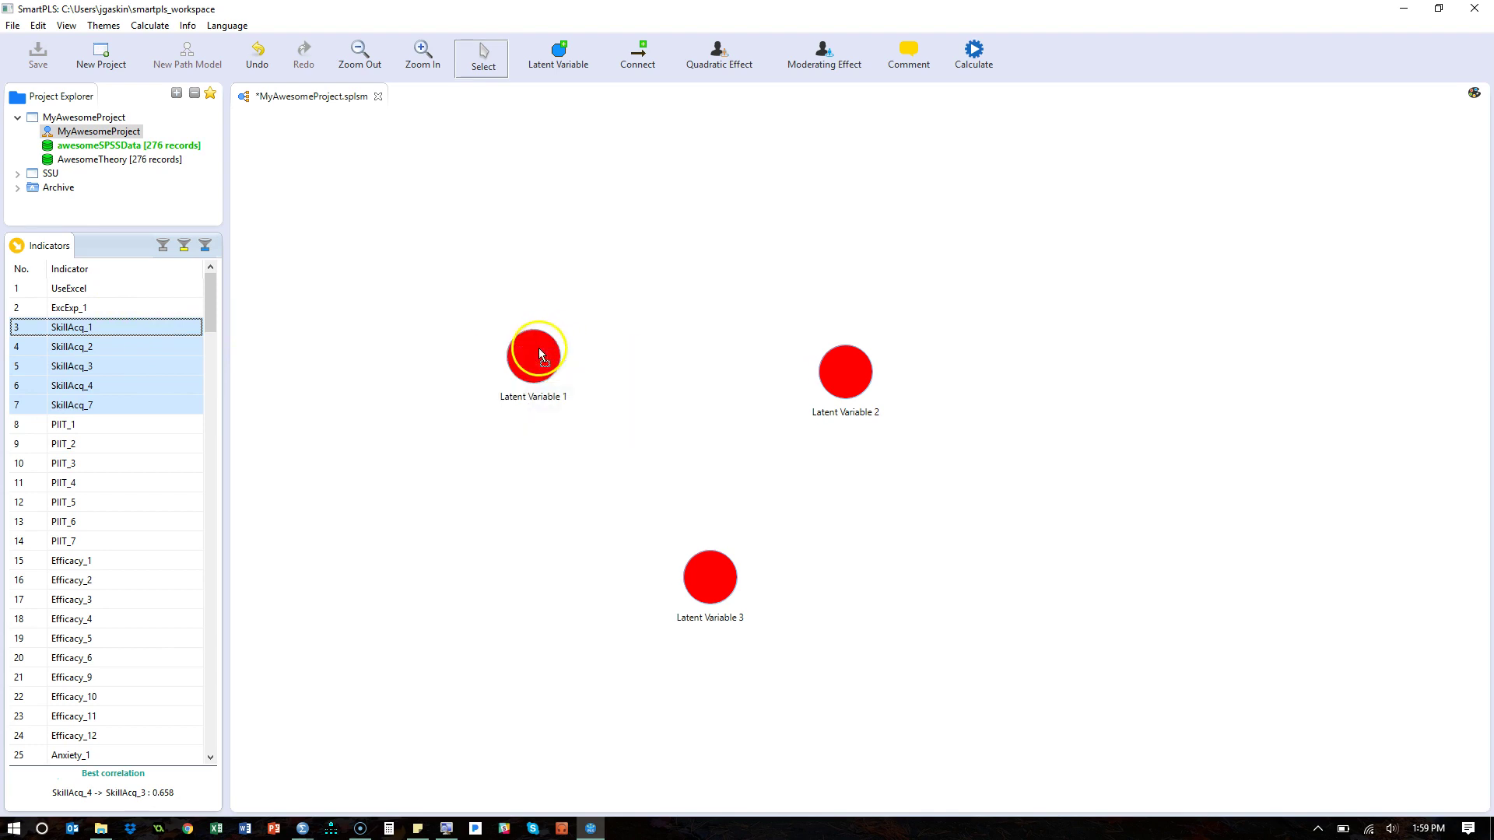
- Assign the PIIT_1–PIIT_7 indicators to Latent Variable 2
left_click(115, 431)
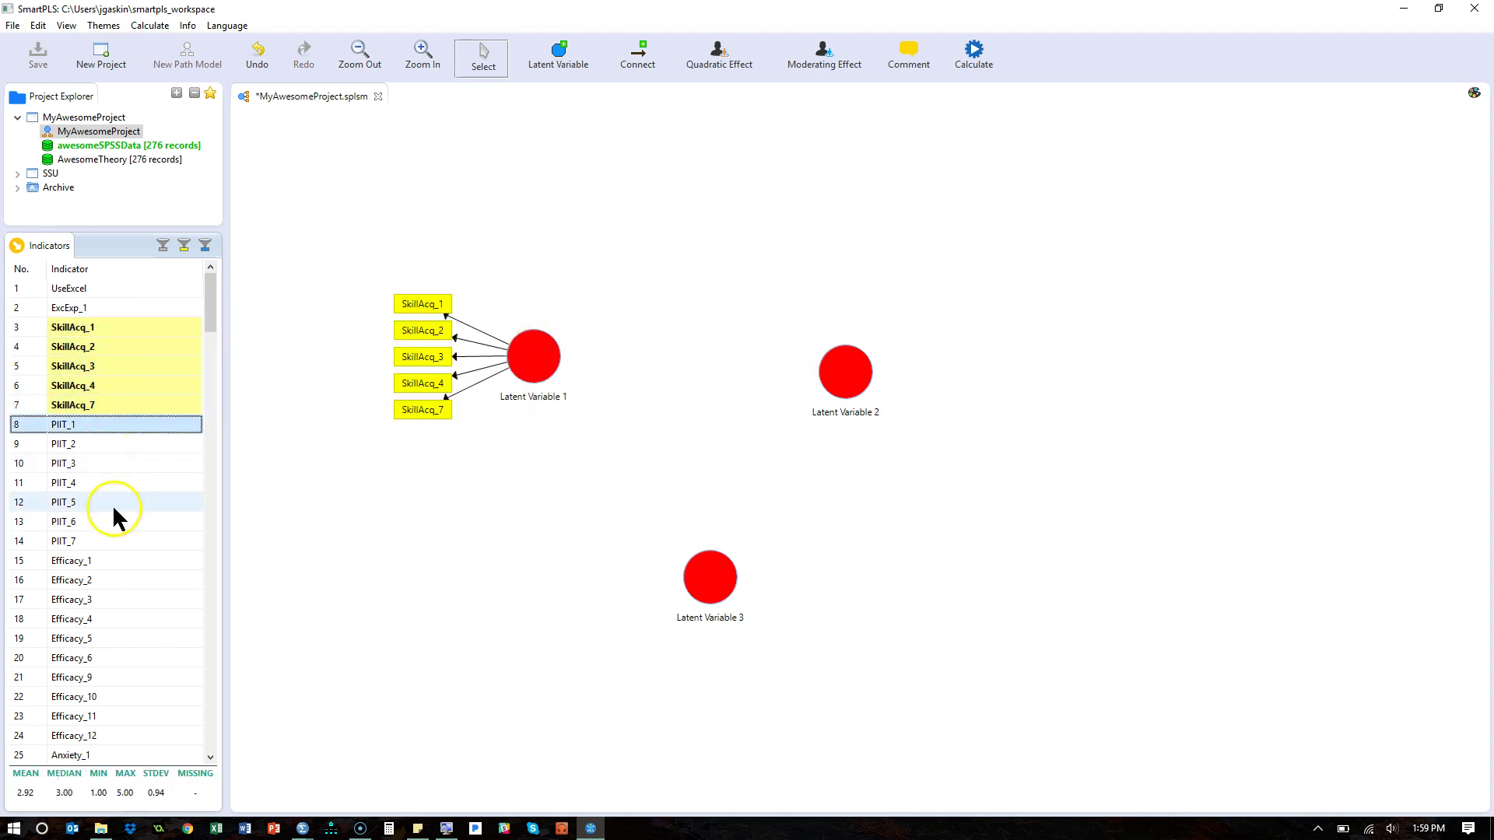
left_click(105, 539, "shift")
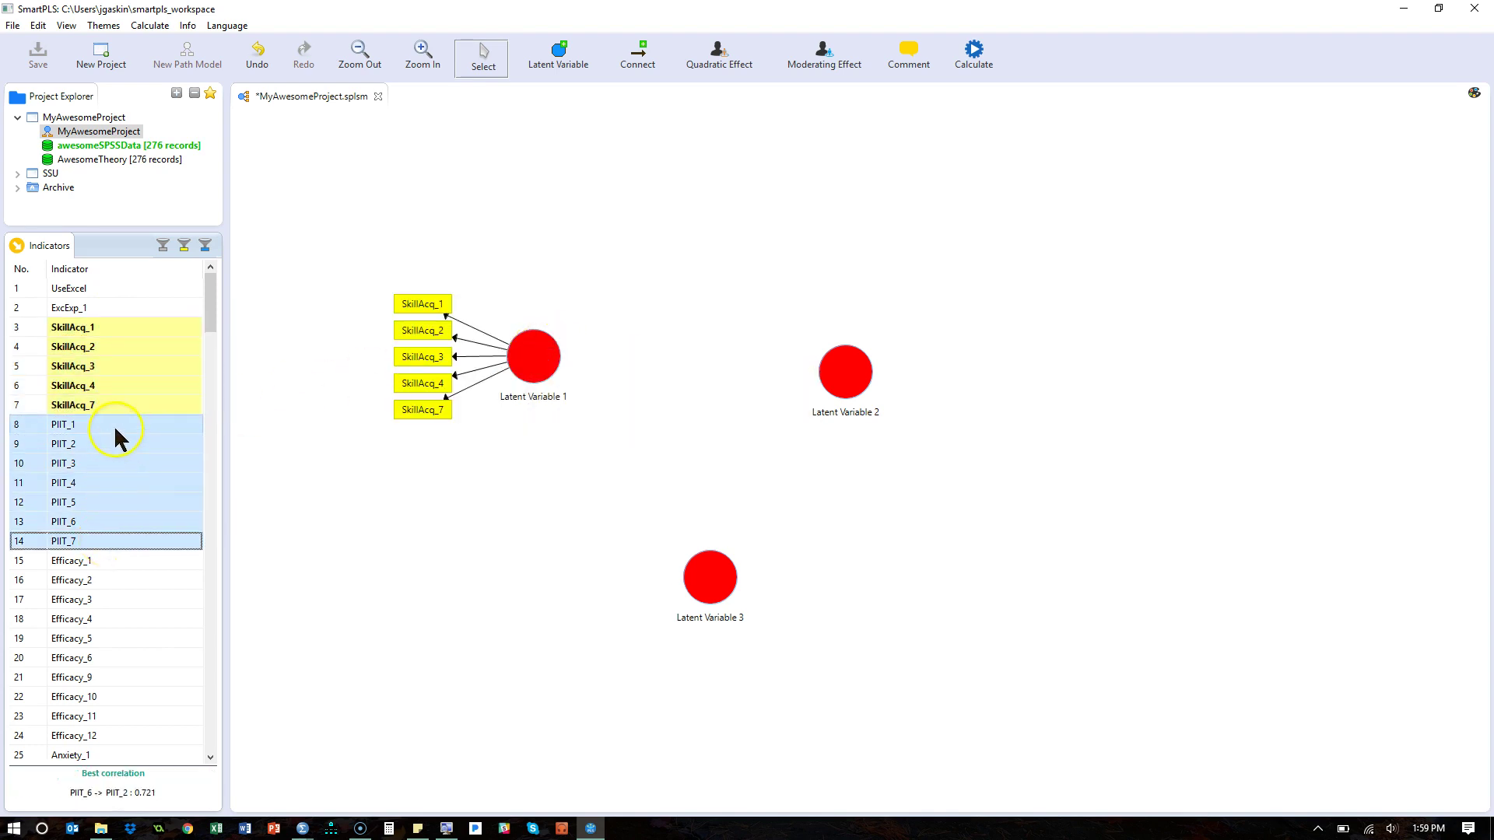
left_click_drag(113, 425, 838, 370)
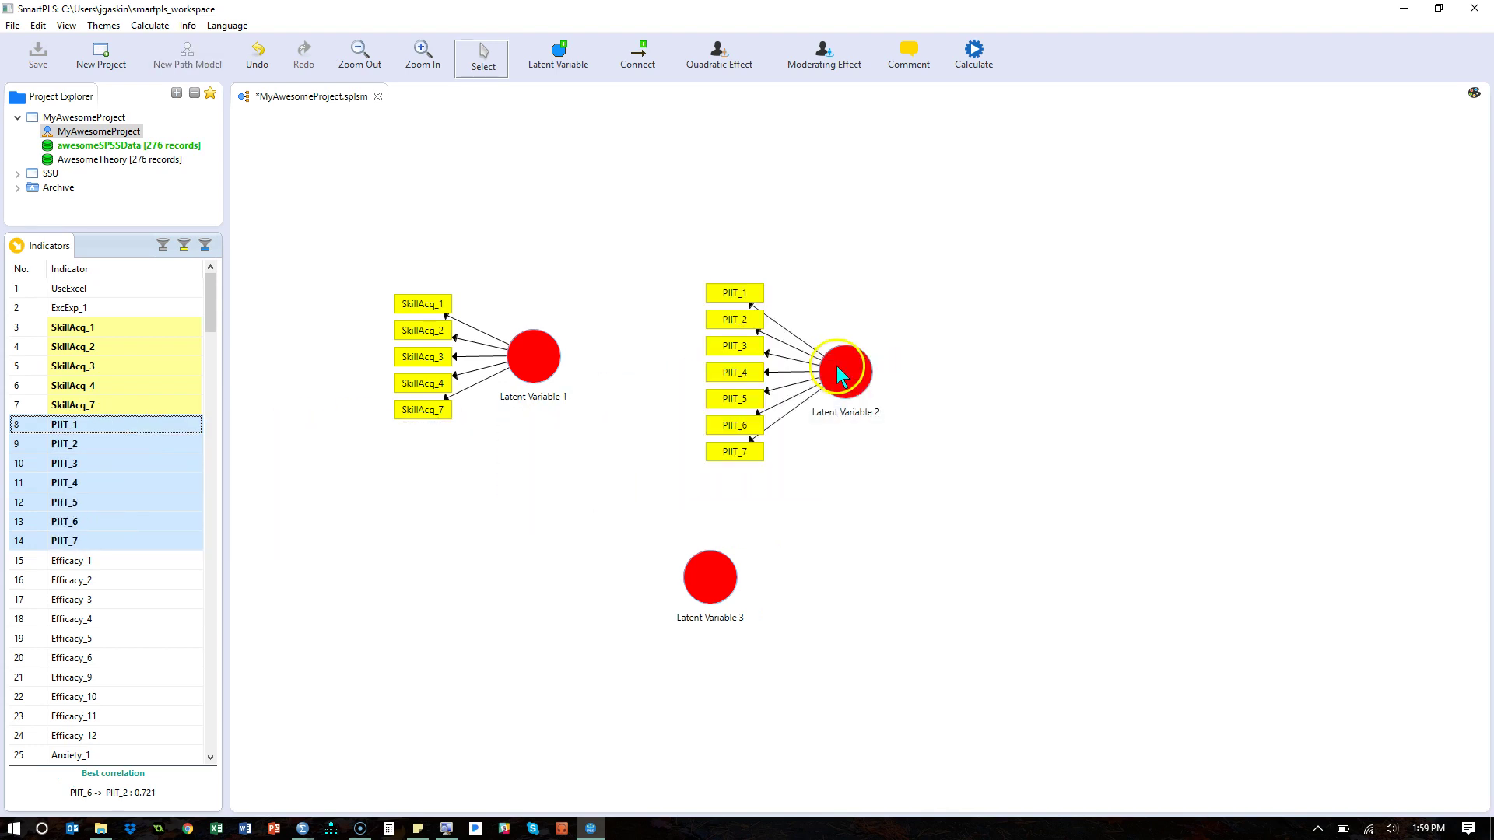
- Assign the Efficacy indicators through Efficacy_12 to Latent Variable 3
left_click(78, 562)
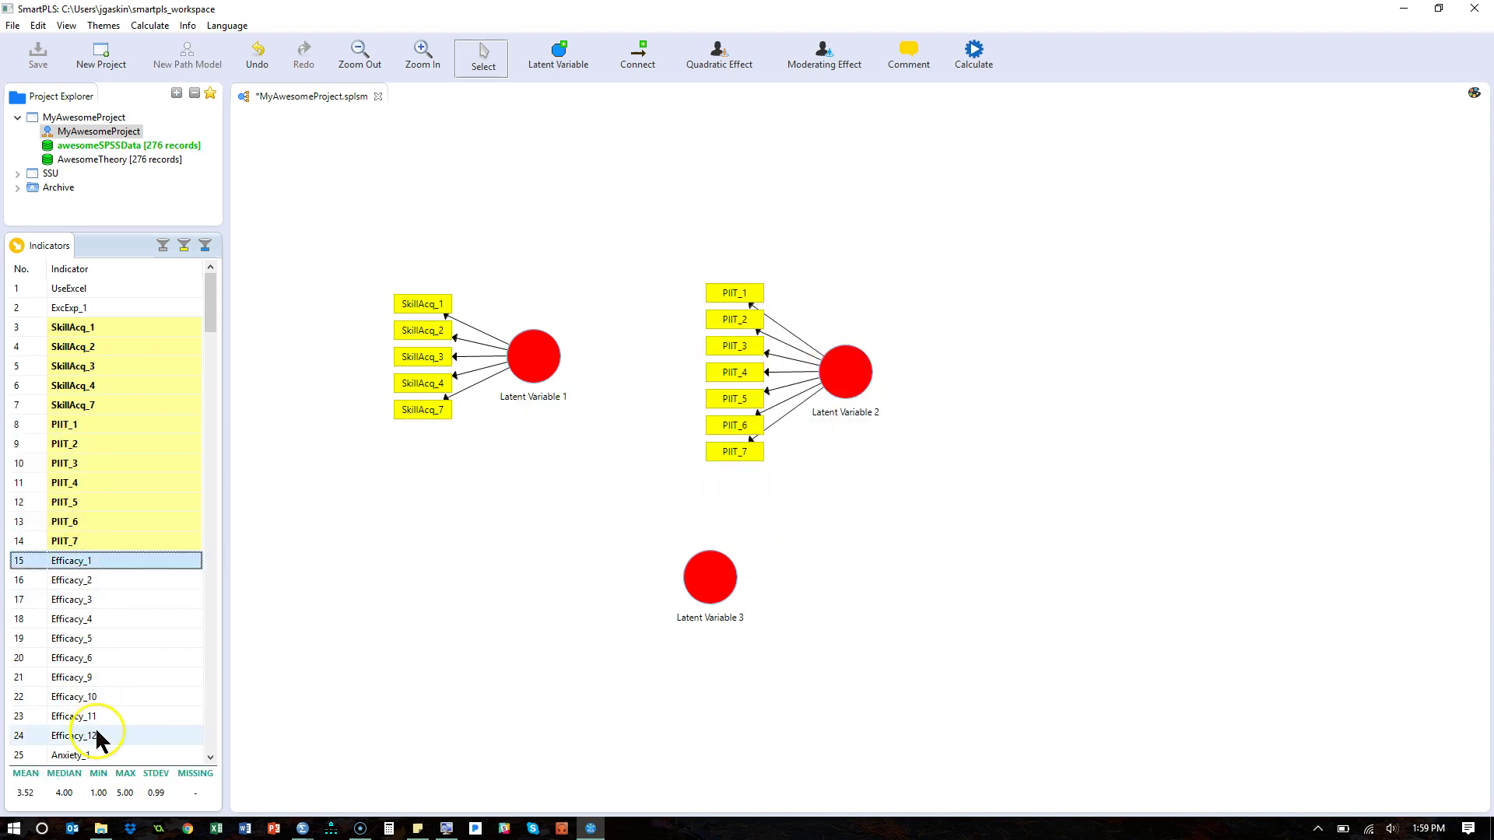
left_click(107, 735, "shift")
left_click_drag(123, 628, 721, 578)
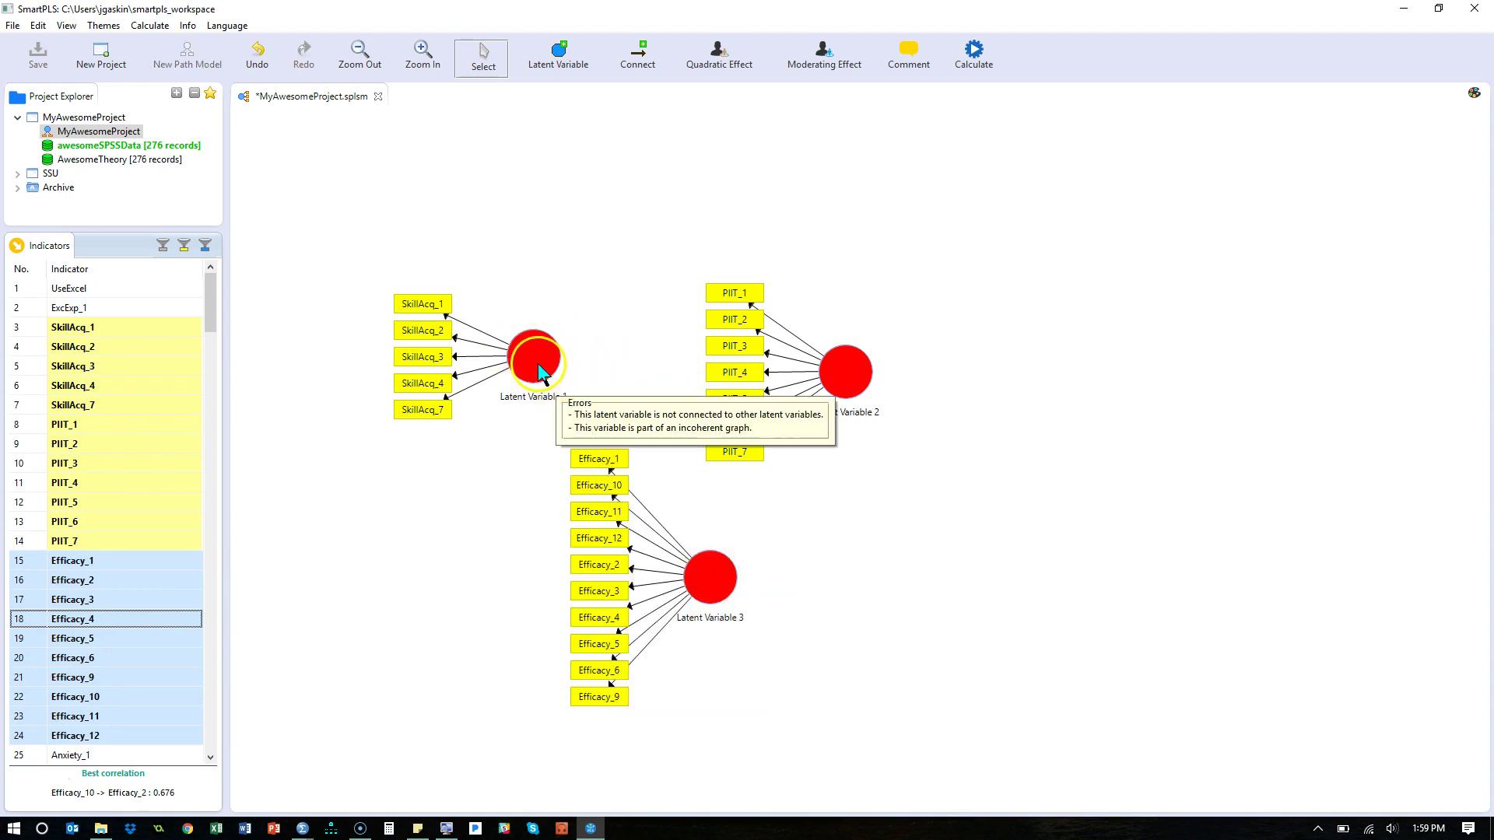
- Align Latent Variable 2's PIIT indicators to its right side
left_click(856, 375)
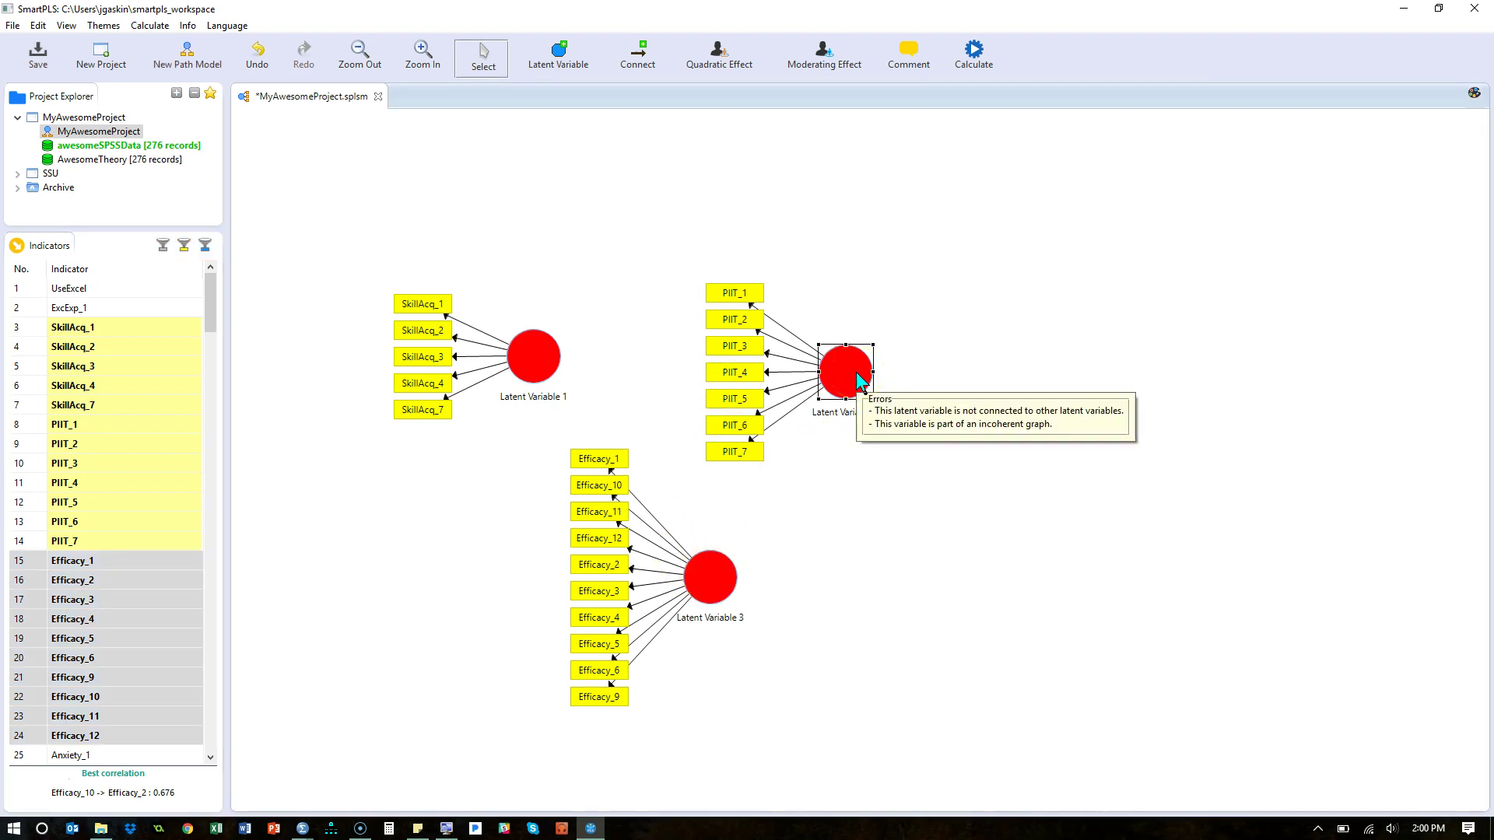
right_click(857, 375)
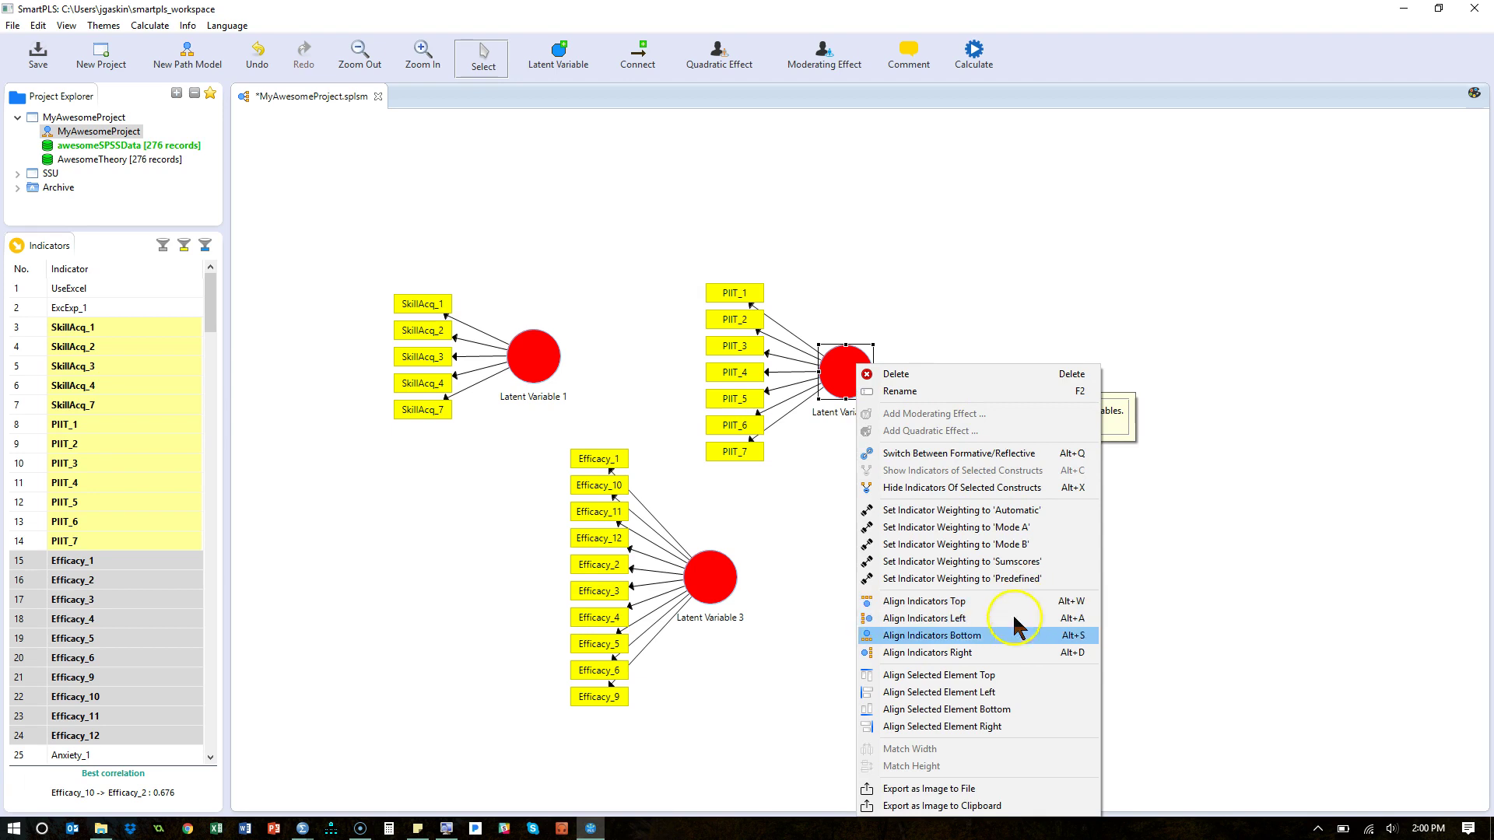
left_click(955, 652)
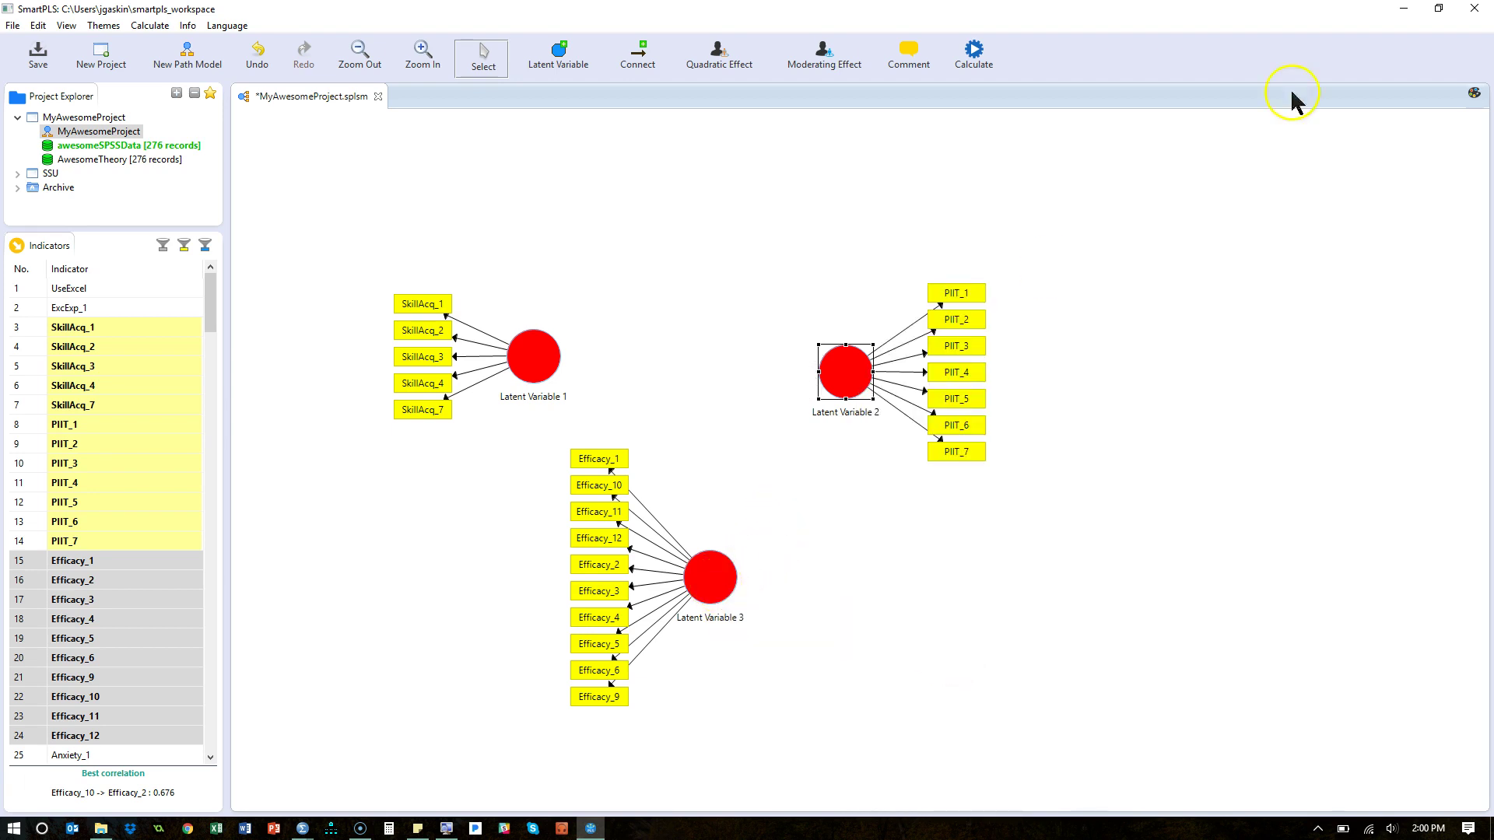
- Align Latent Variable 3's Efficacy indicators in a row along its bottom
left_click(1473, 95)
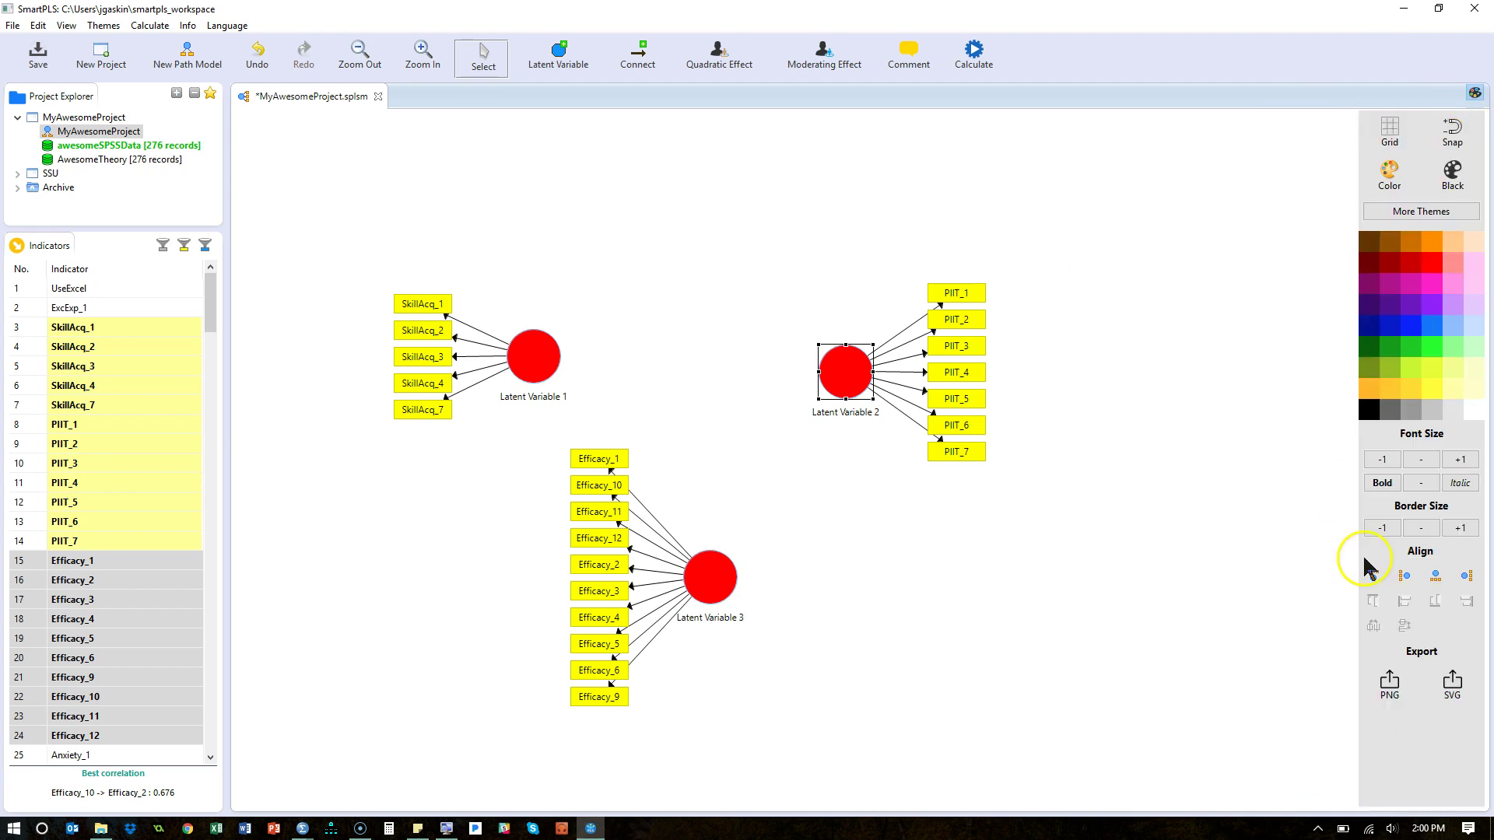
left_click(712, 576)
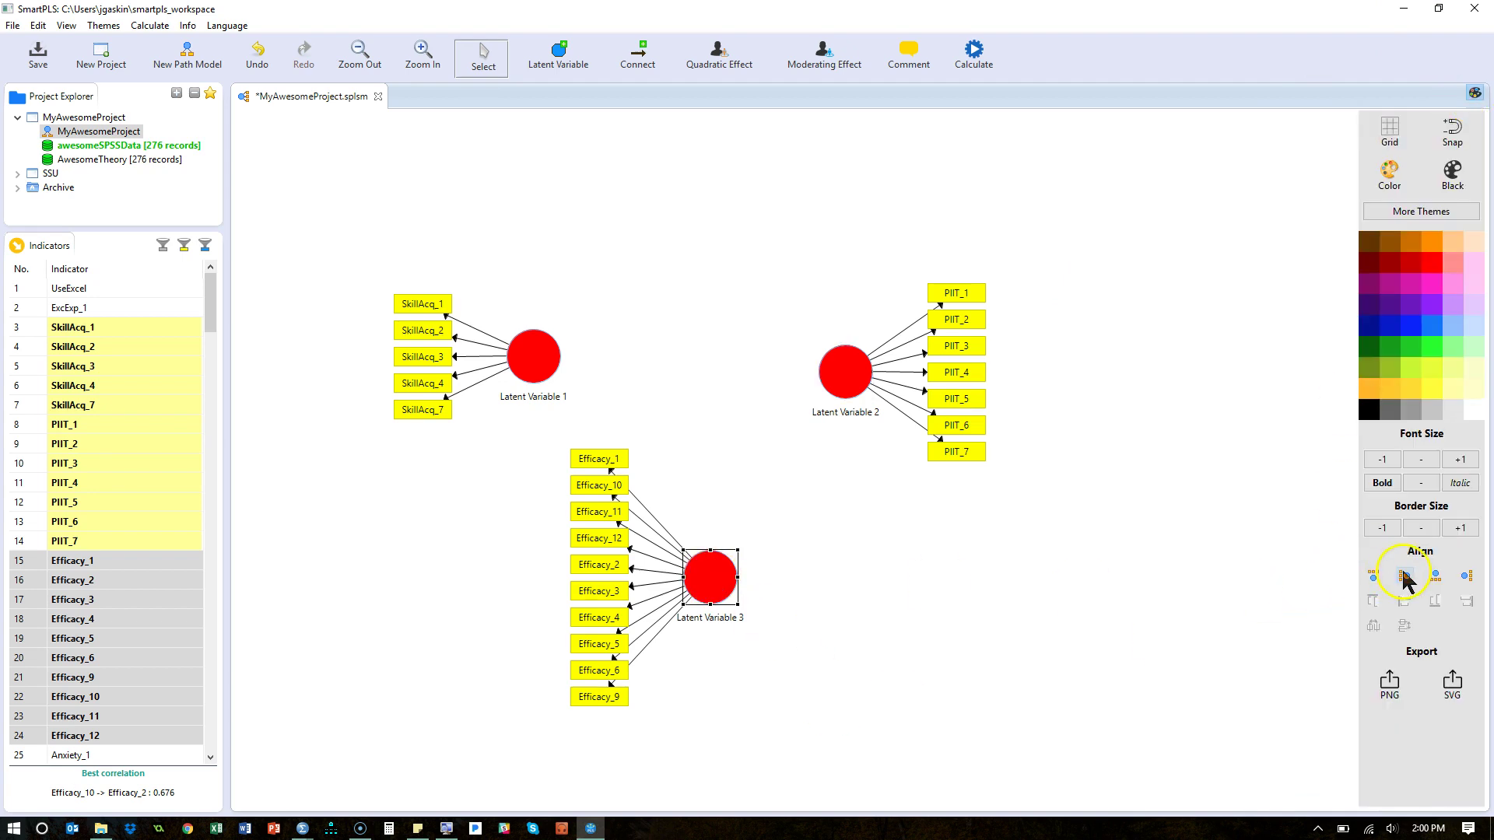
left_click(1436, 577)
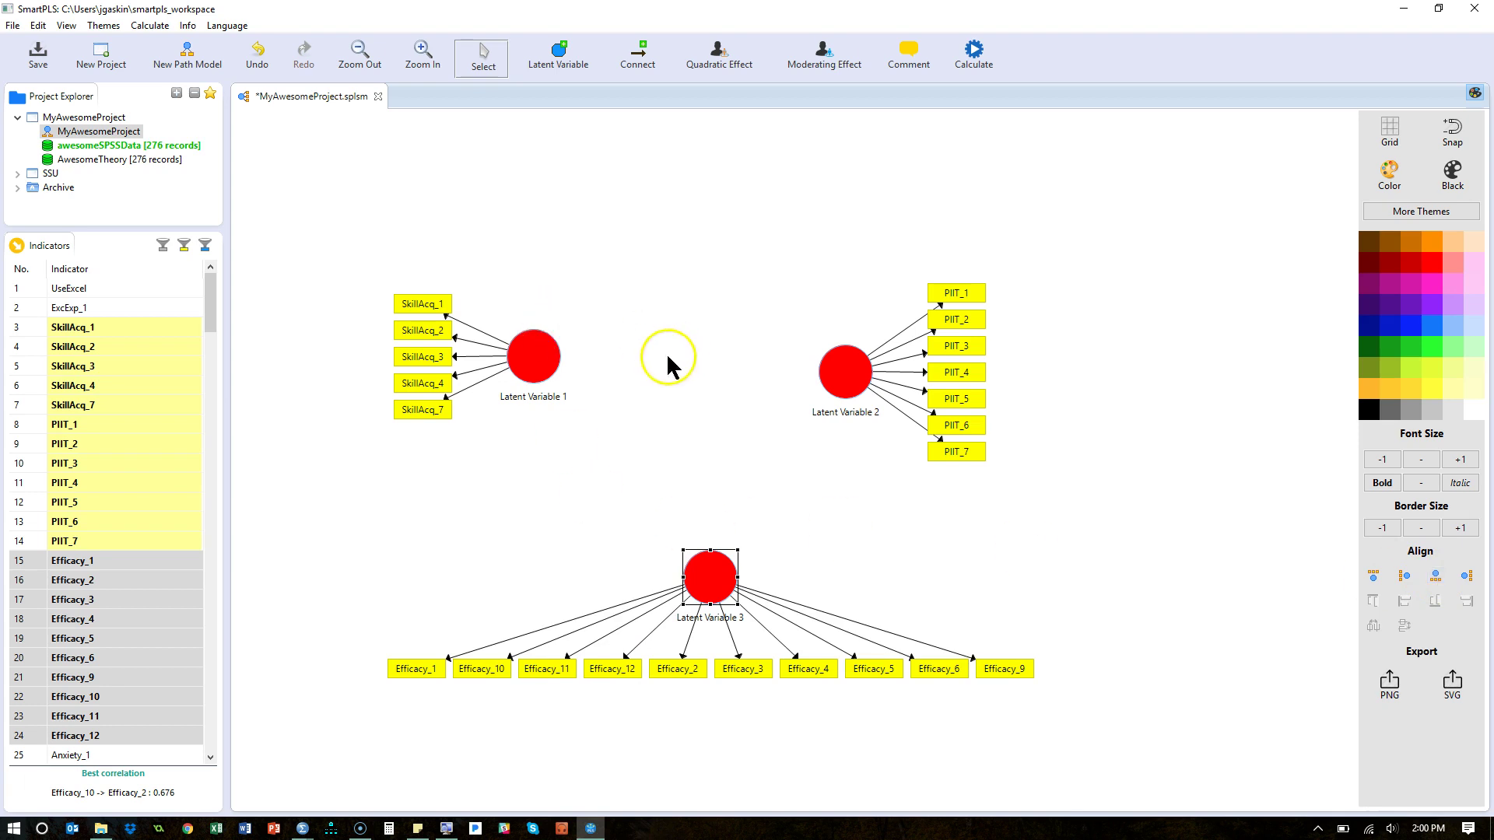
- Reposition Latent Variable 1 with its SkillAcq indicators, undoing an accidental SkillAcq_1 move
left_click_drag(537, 356, 593, 469)
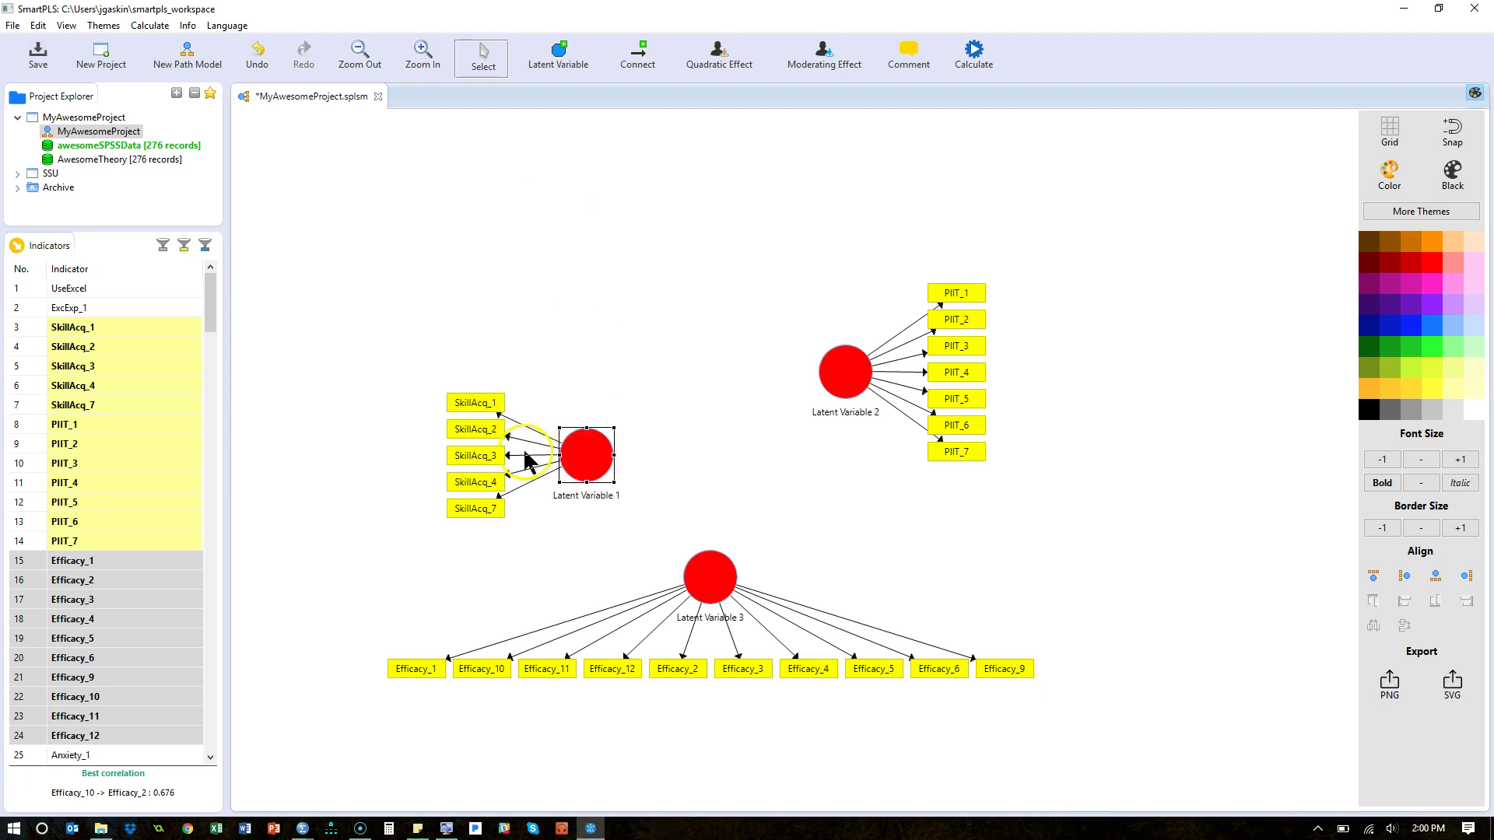
left_click_drag(483, 400, 422, 337)
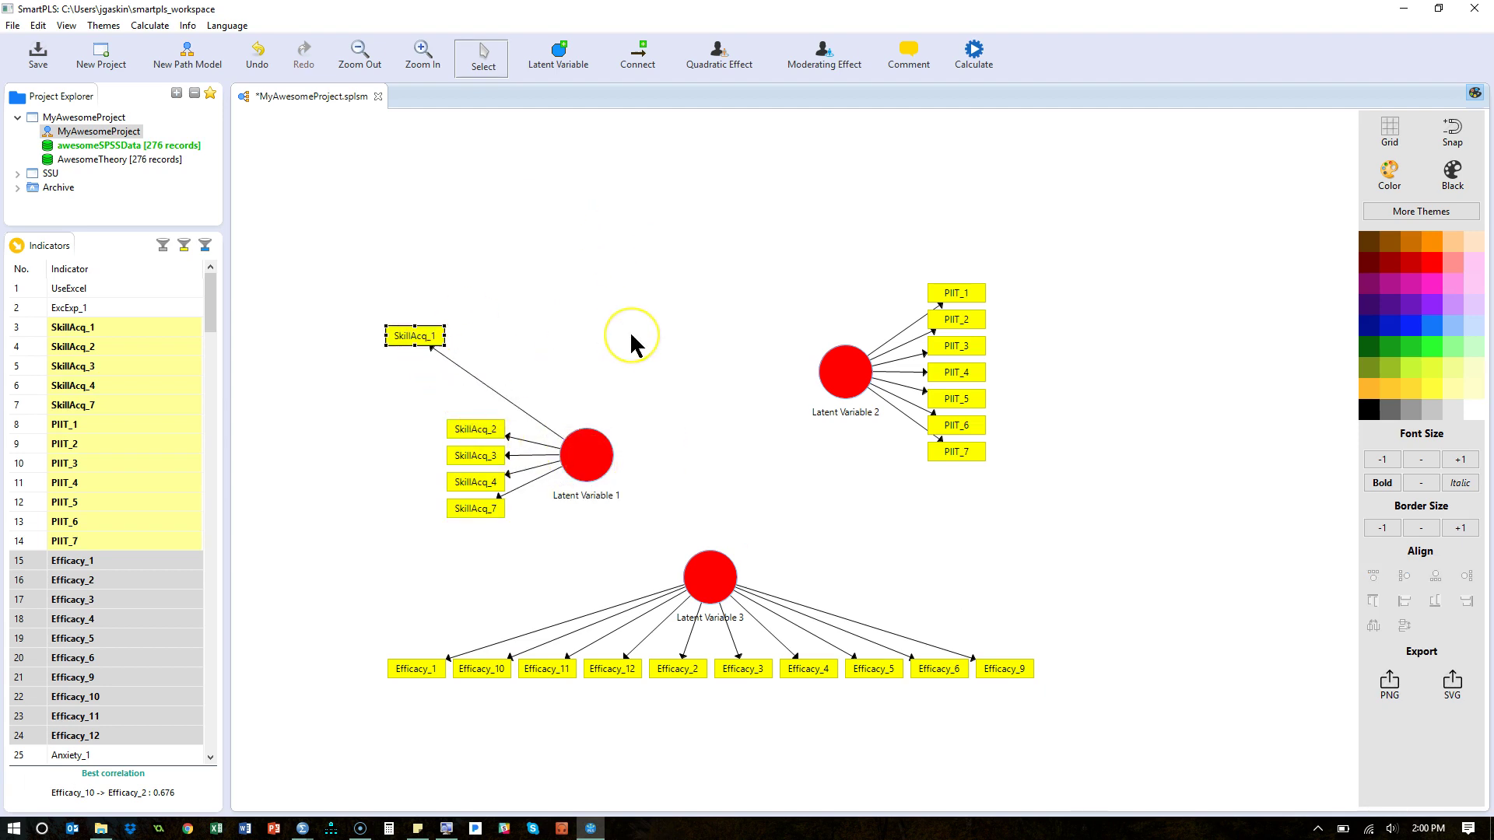
key("ctrl+z")
left_click_drag(590, 456, 577, 369)
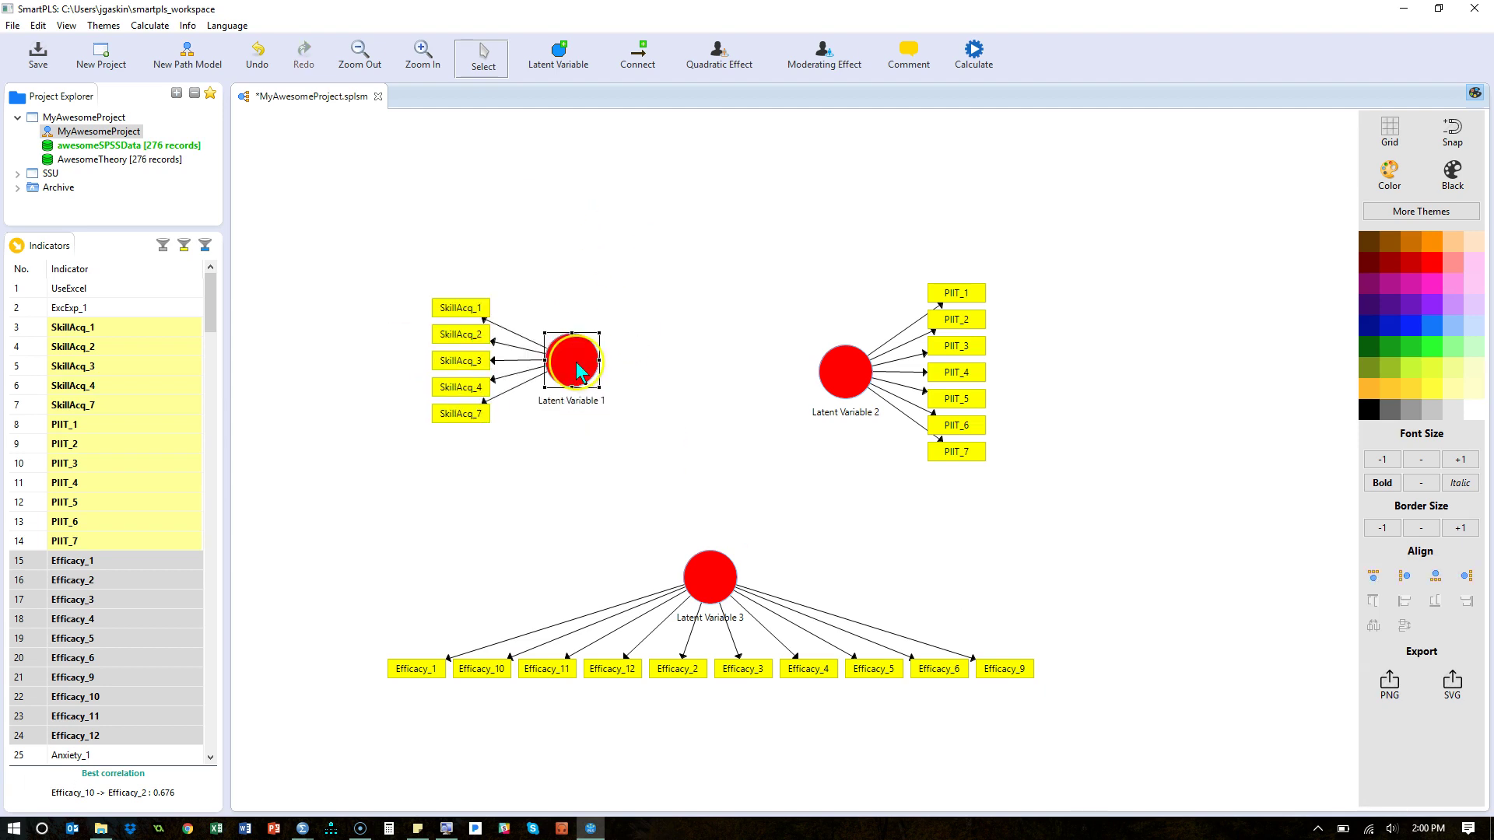
- Nudge Latent Variable 2 and raise Latent Variable 3 with its Efficacy row slightly
left_click(830, 376)
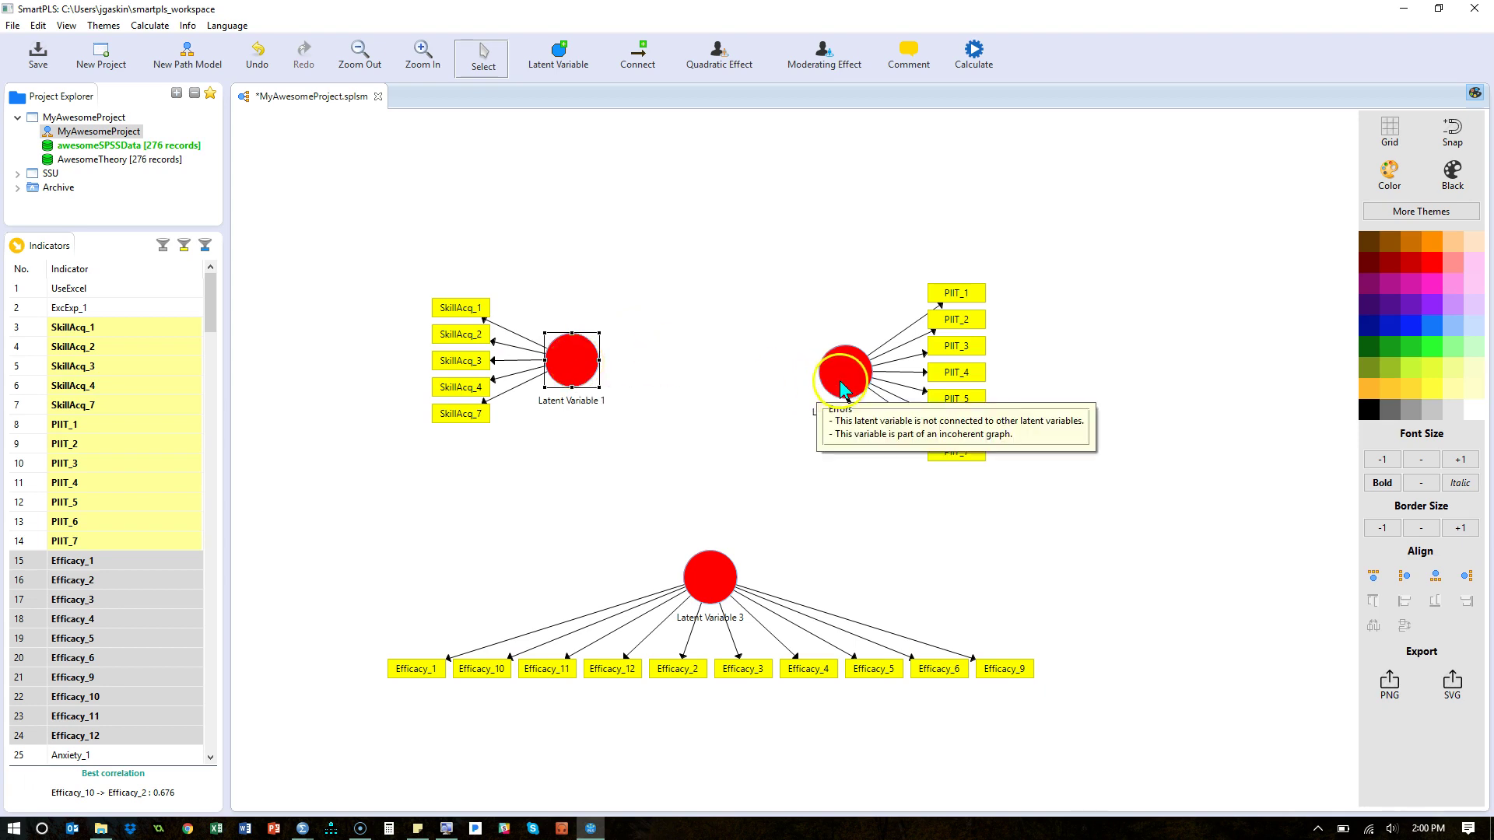
left_click_drag(840, 379, 843, 375)
left_click_drag(736, 582, 732, 550)
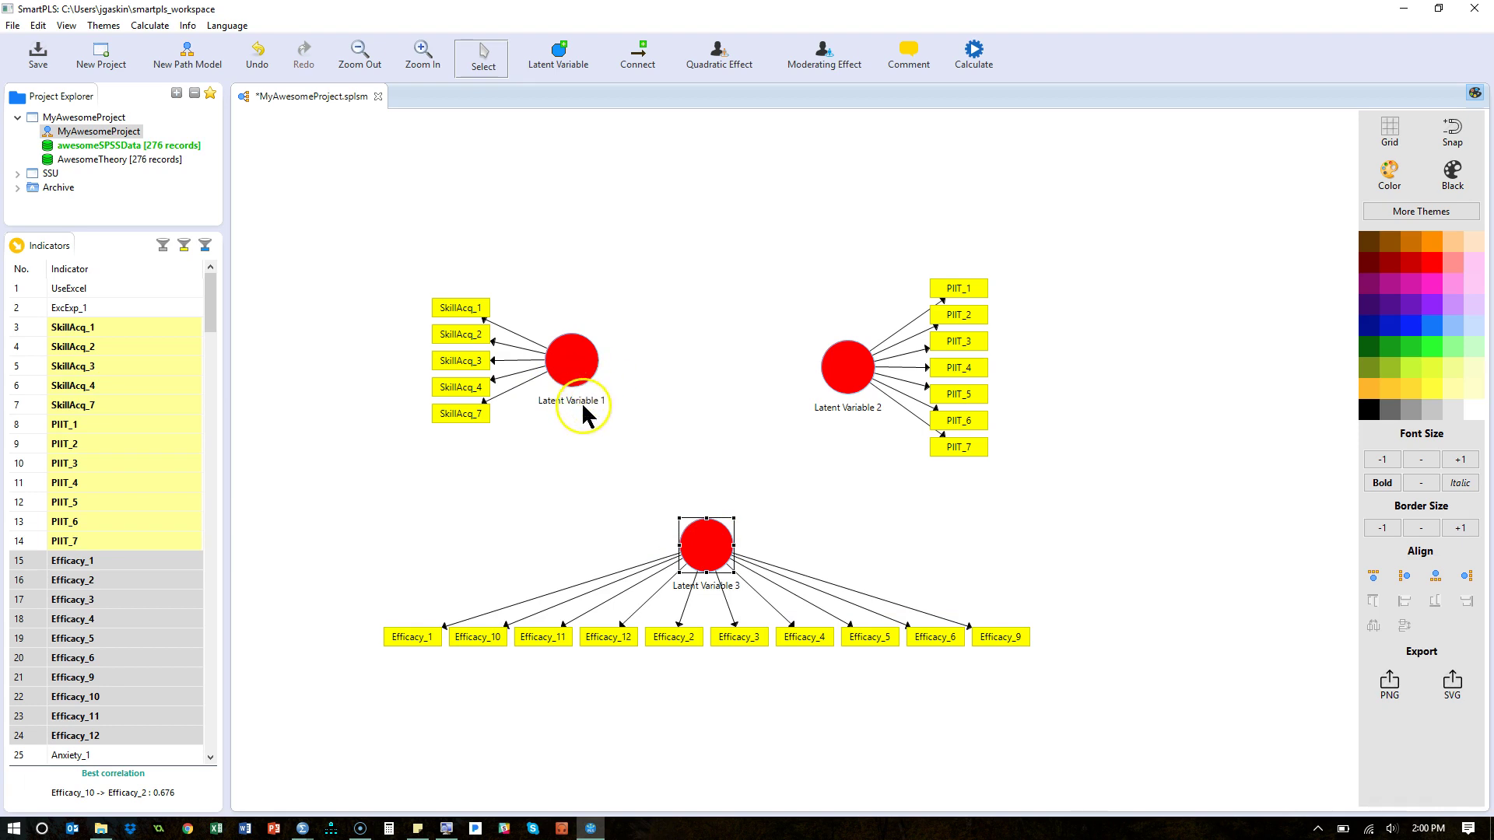
mouse_move(585, 410)
left_click(579, 364)
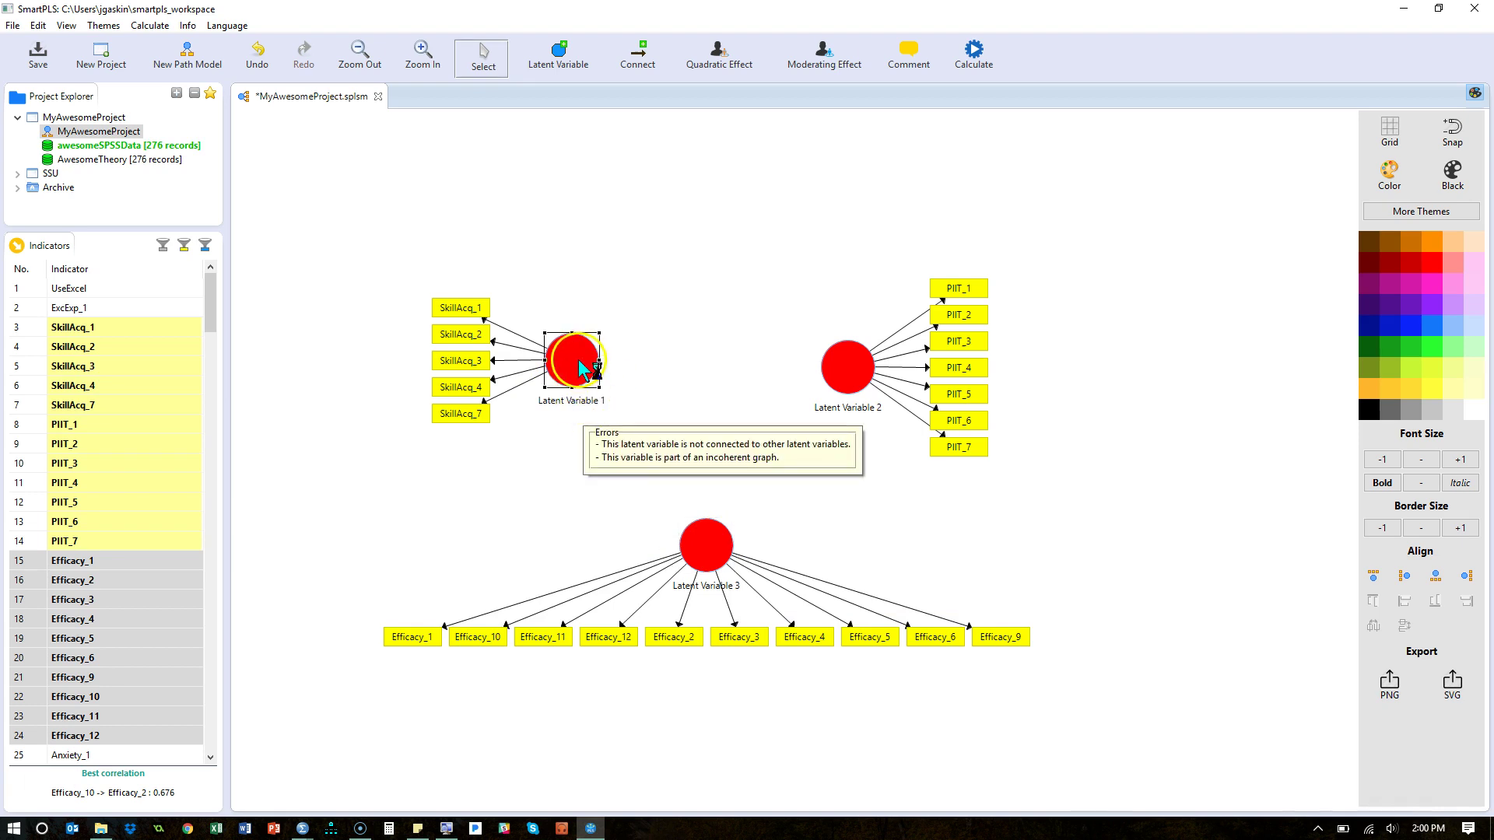
- Rename Latent Variable 1 to SkillAcq
right_click(581, 365)
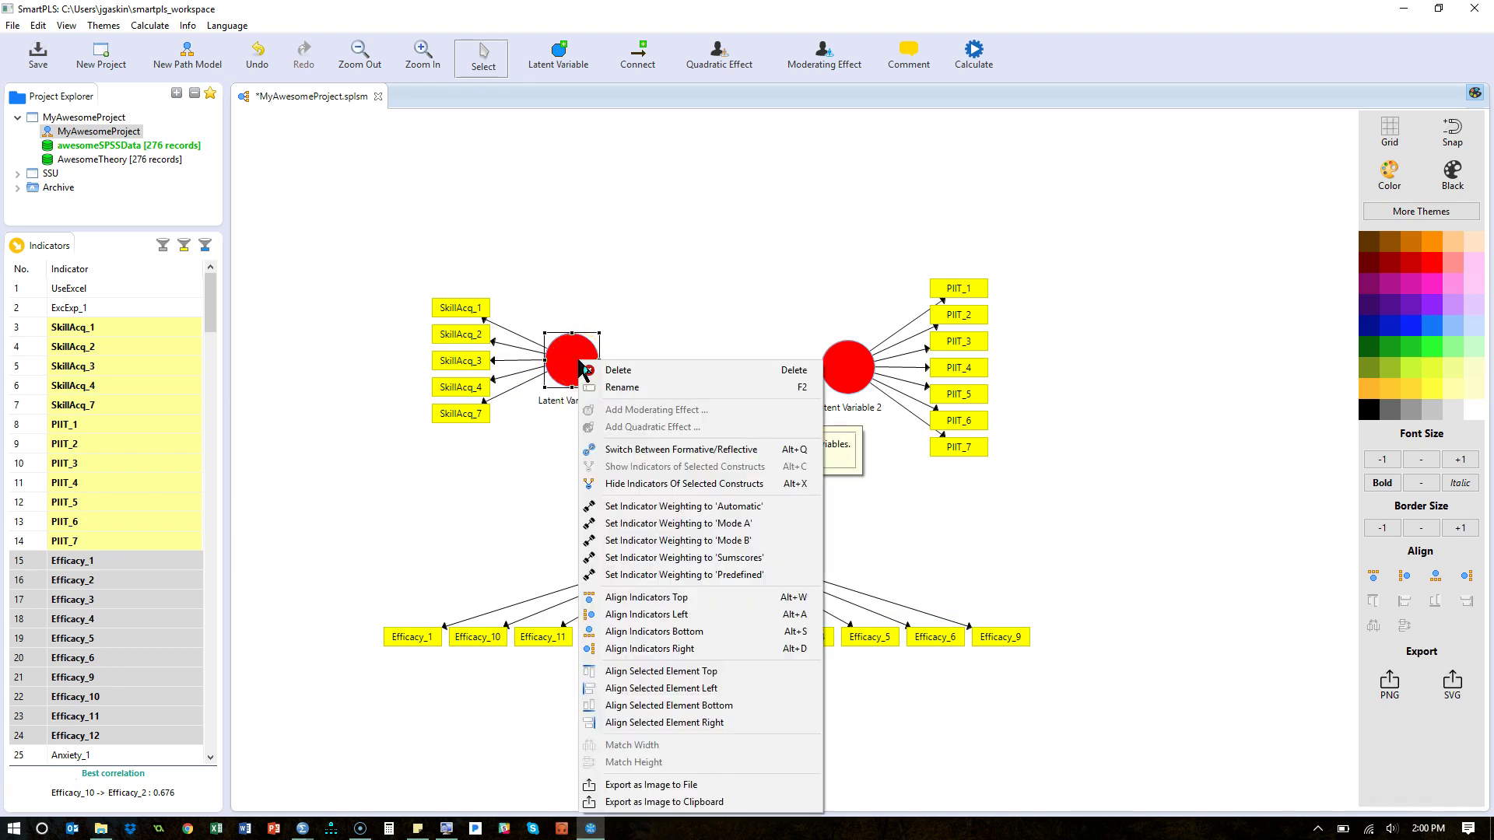
left_click(649, 389)
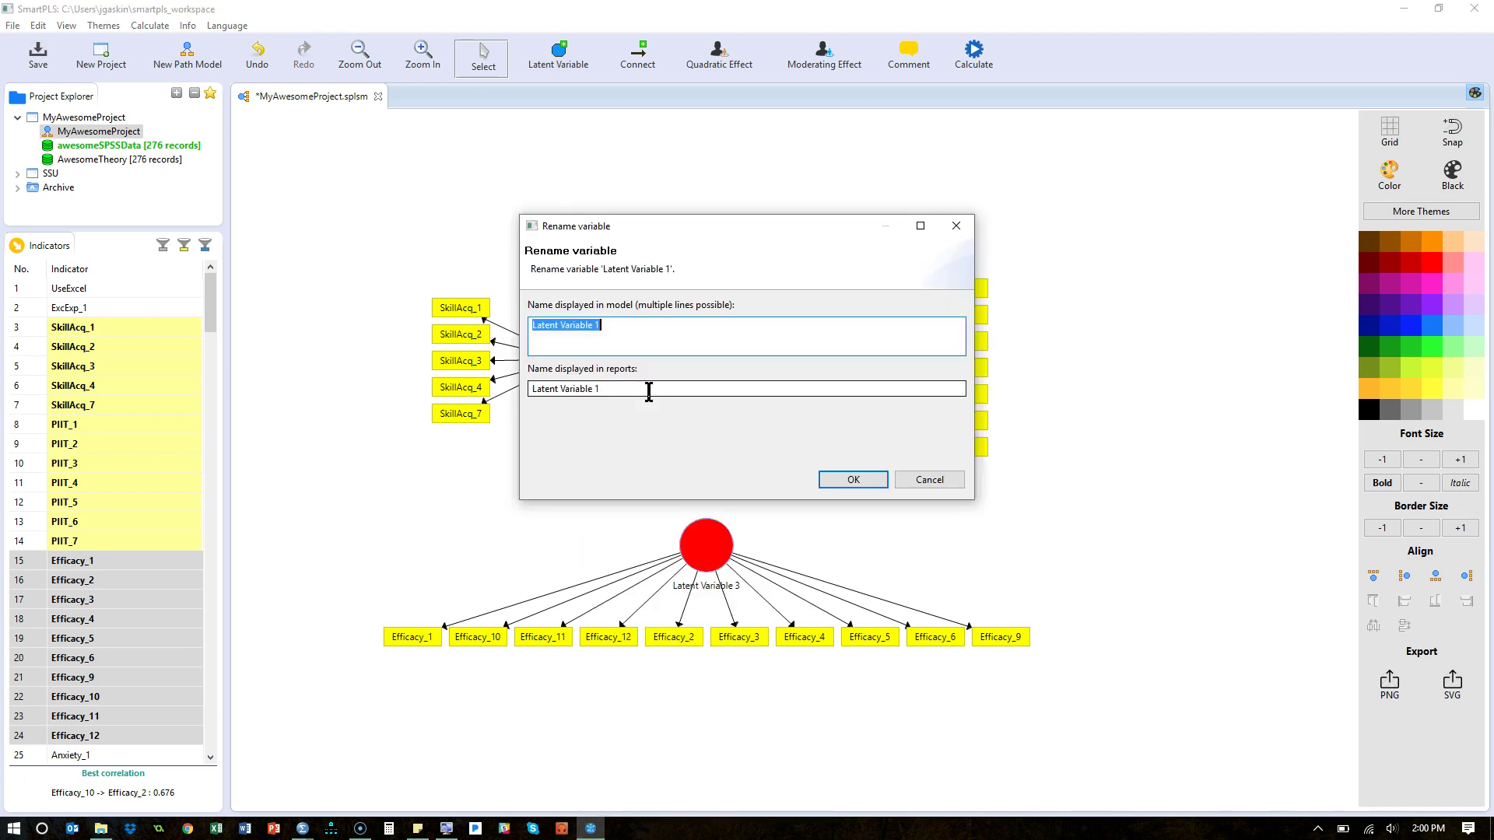
type("Skil")
key("BackSpace")
key("BackSpace")
key("BackSpace")
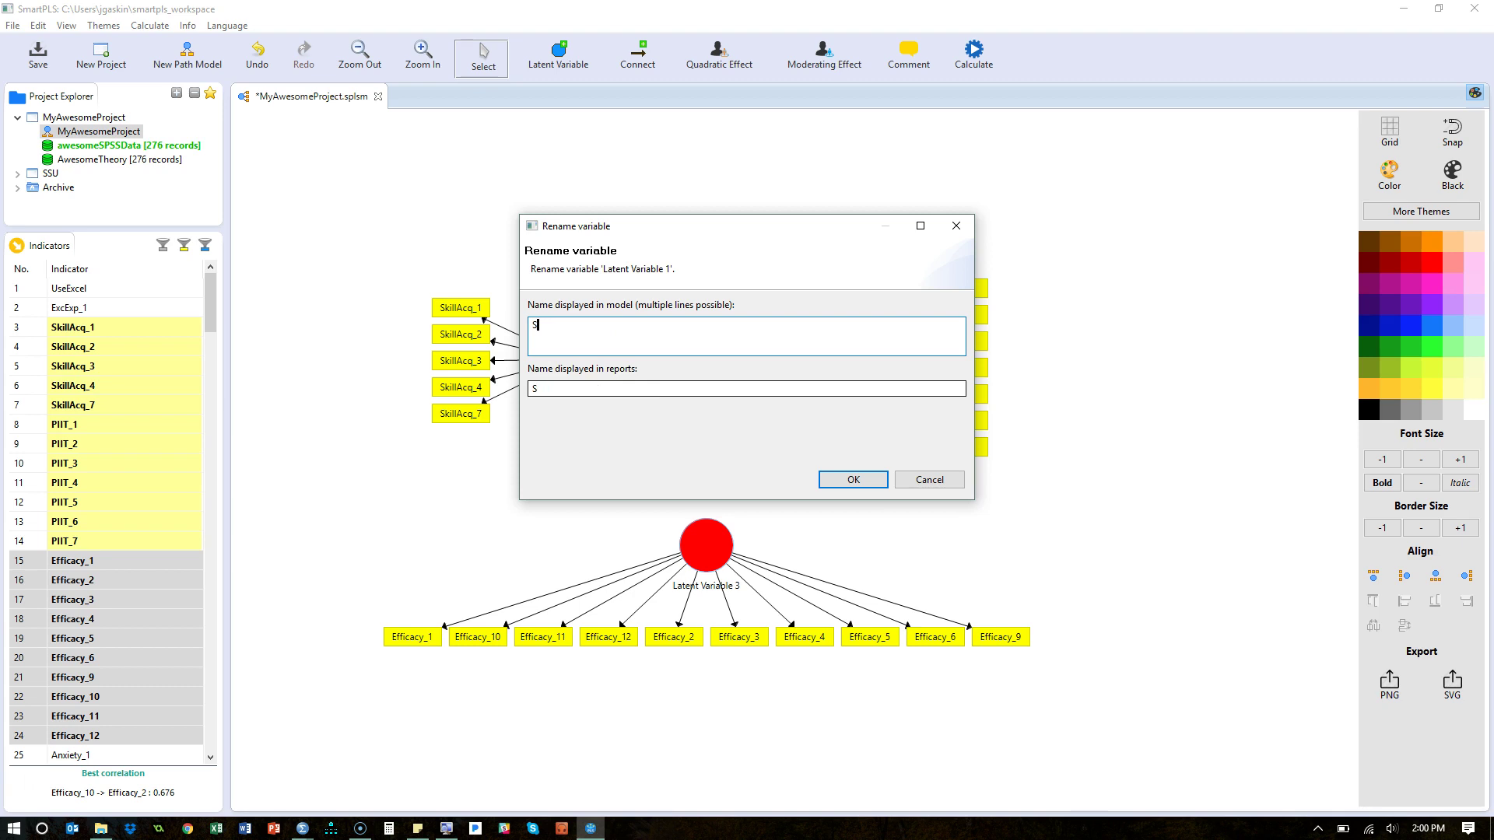
type("killAcq")
left_click(870, 480)
- Rename Latent Variable 2 to Innovativeness
left_click(862, 378)
double_click(859, 375)
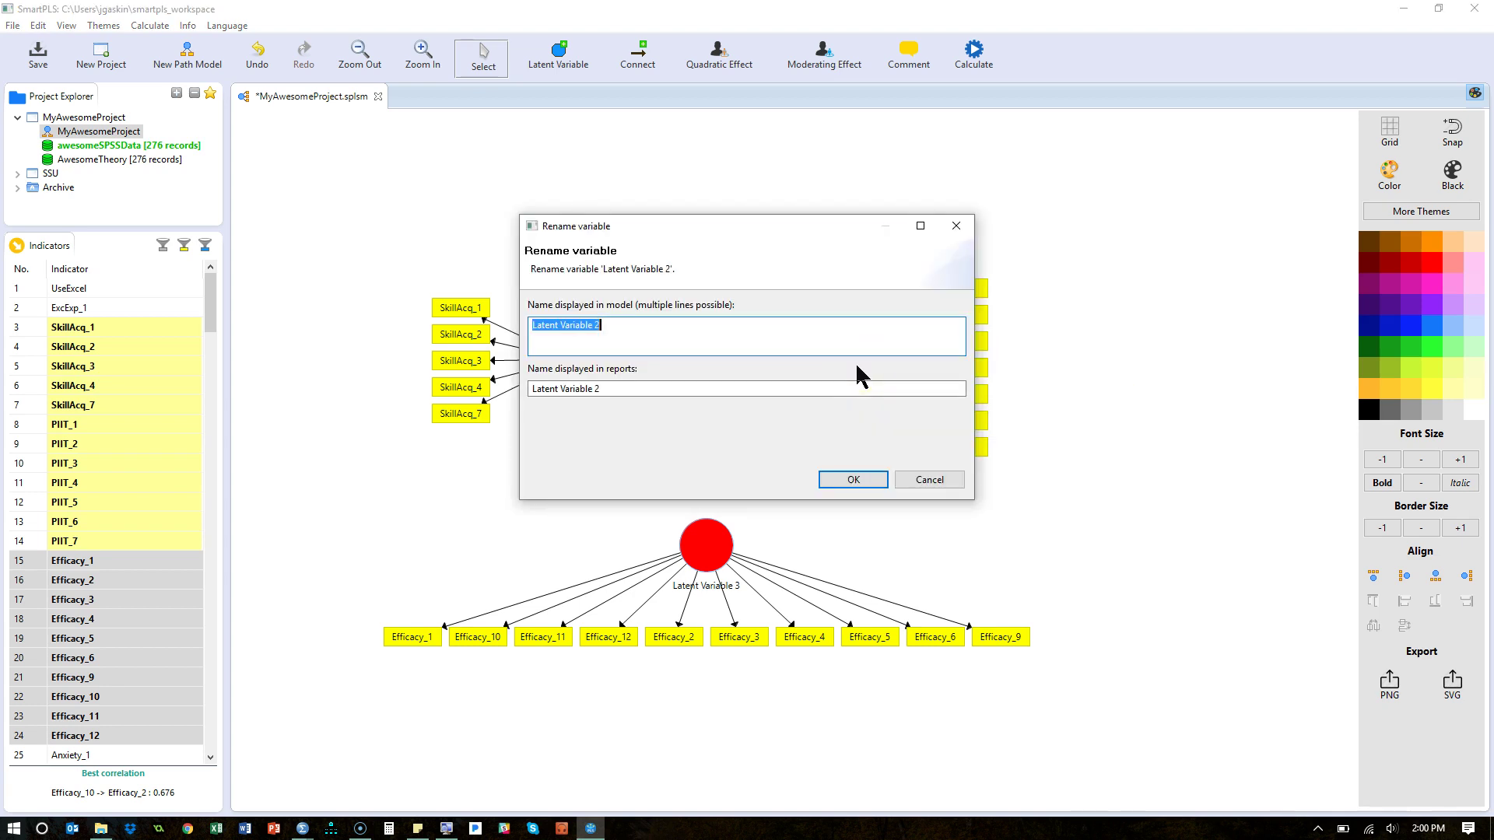
type("PIIT")
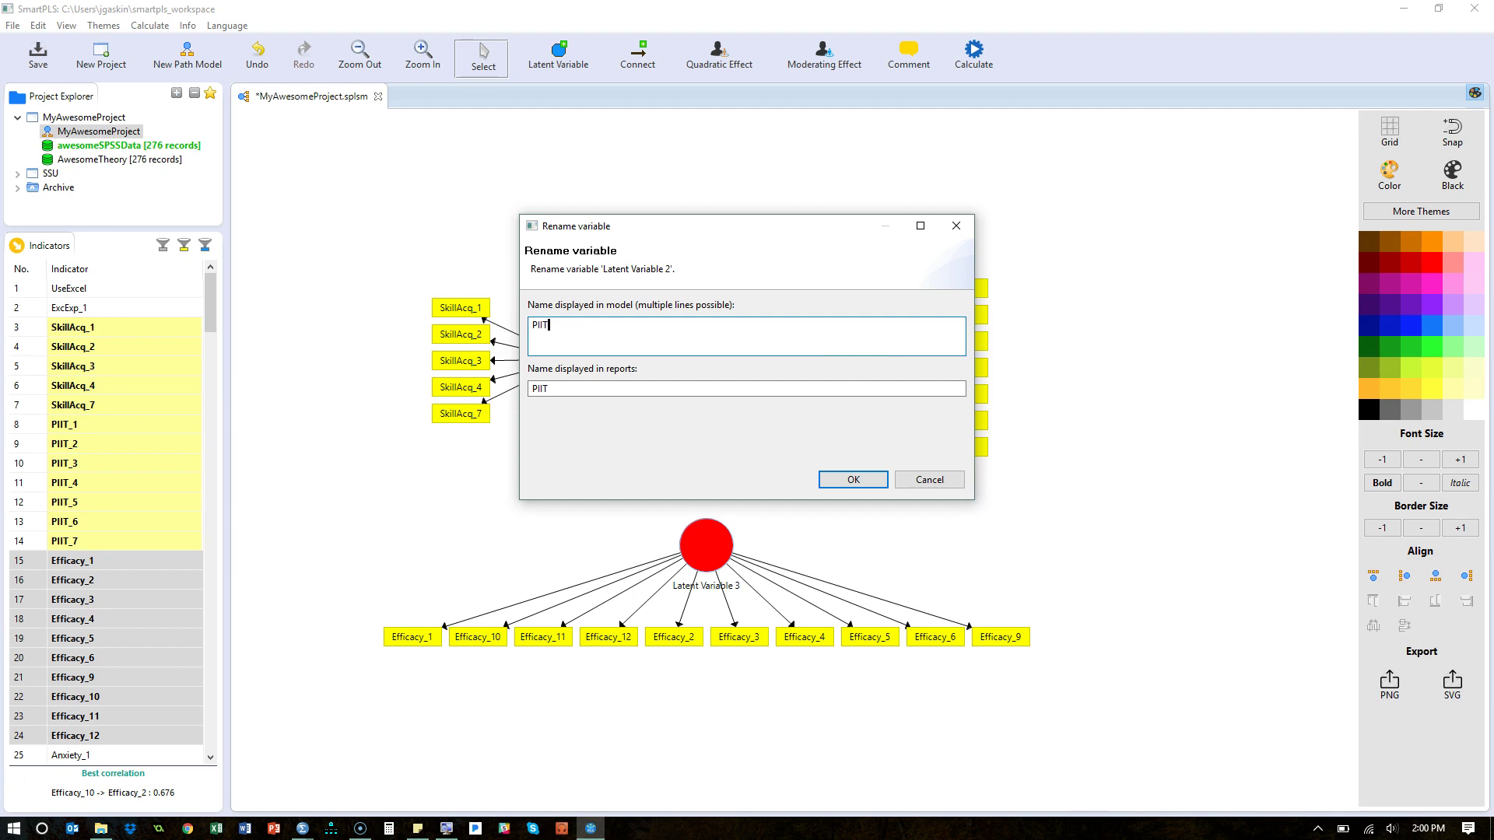
key("BackSpace")
key("BackSpace")
key("BackSpace")
key("BackSpace")
type("Innov")
key("BackSpace")
key("BackSpace")
key("BackSpace")
type("nnovativeness")
left_click(854, 479)
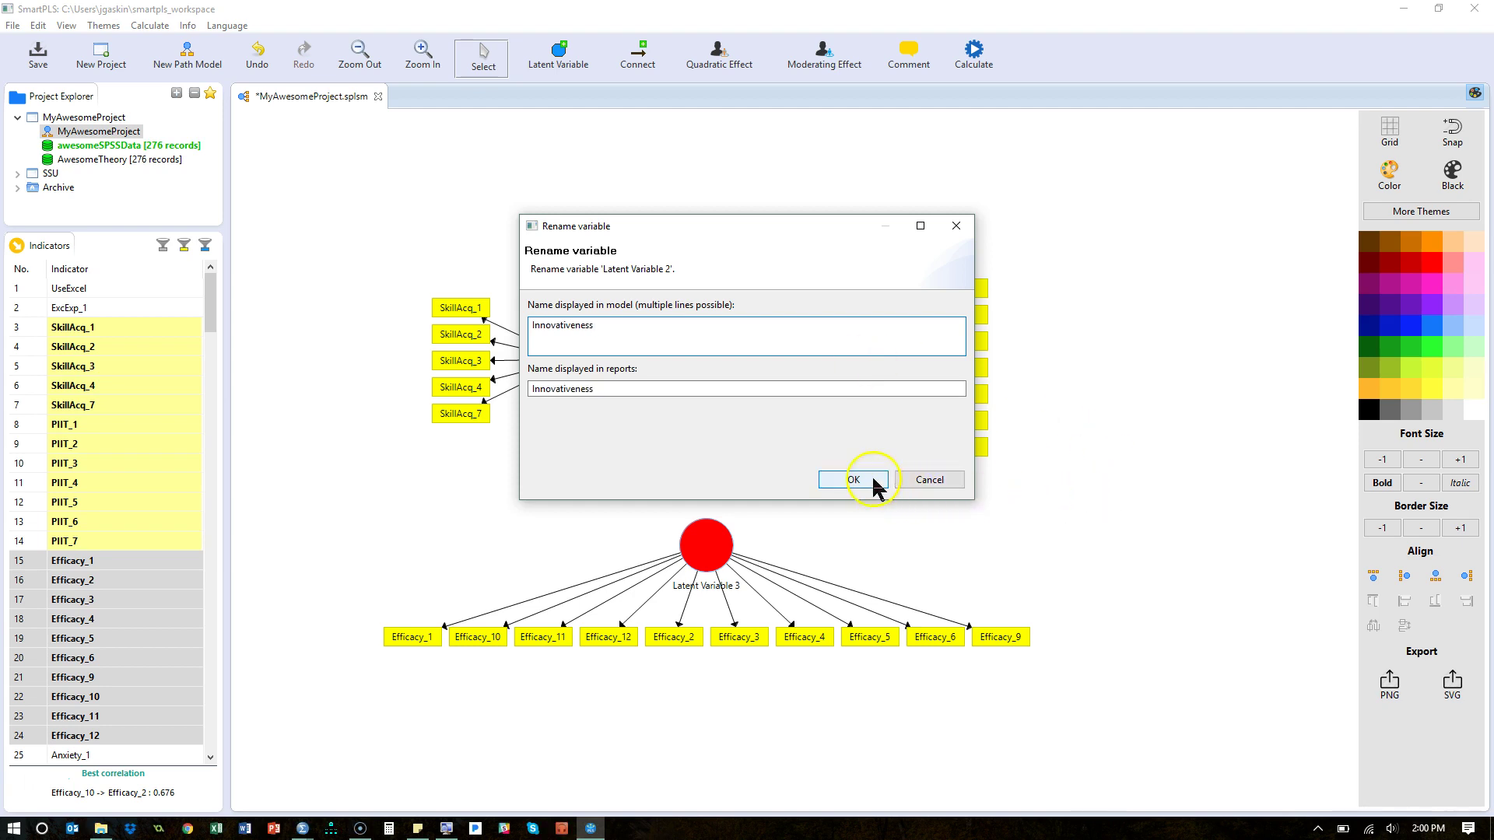
- Rename Latent Variable 3 to CSE
left_click(713, 558)
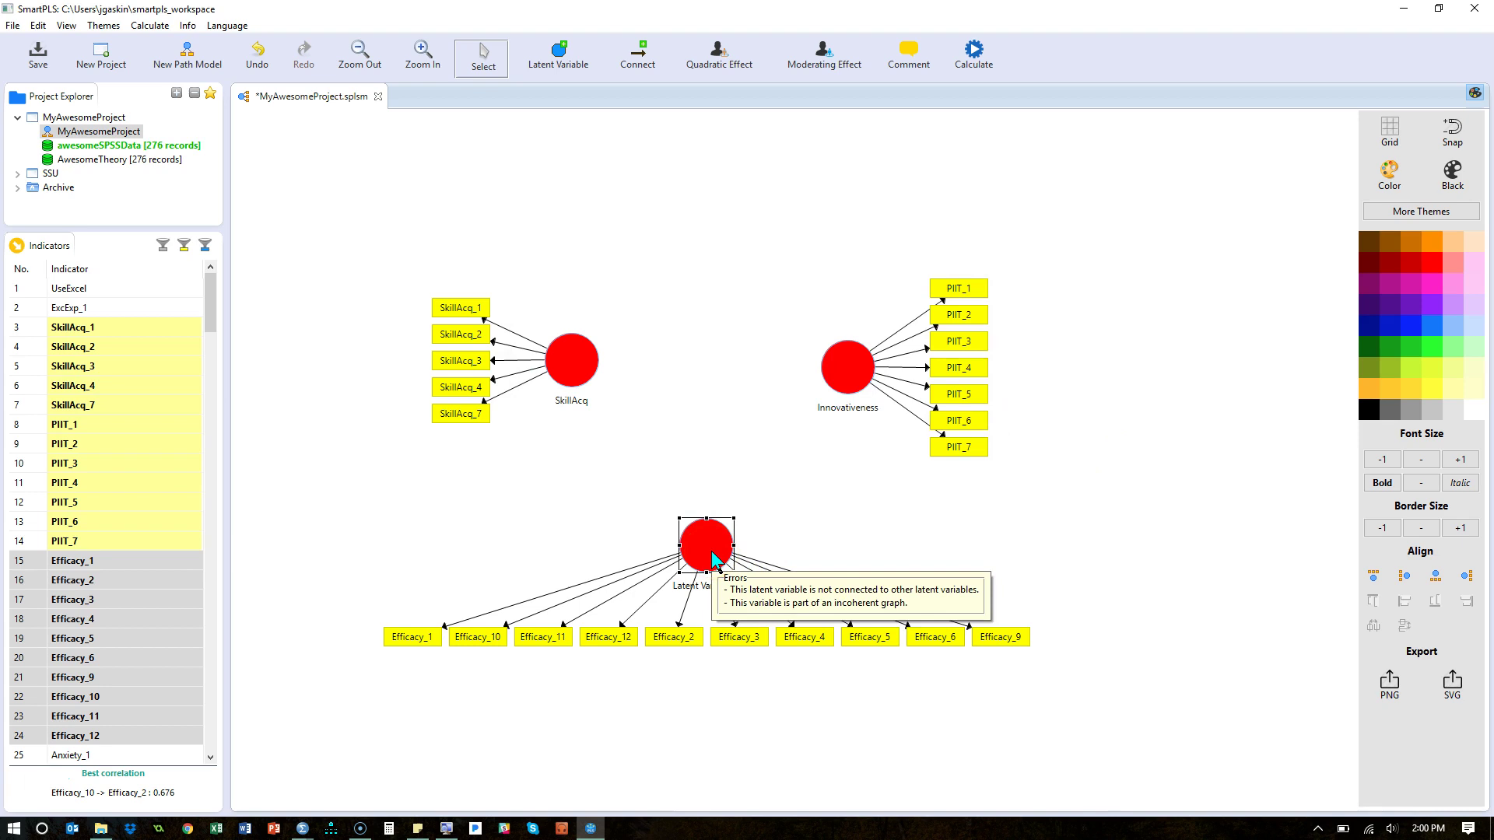
key("F2")
type("CSE")
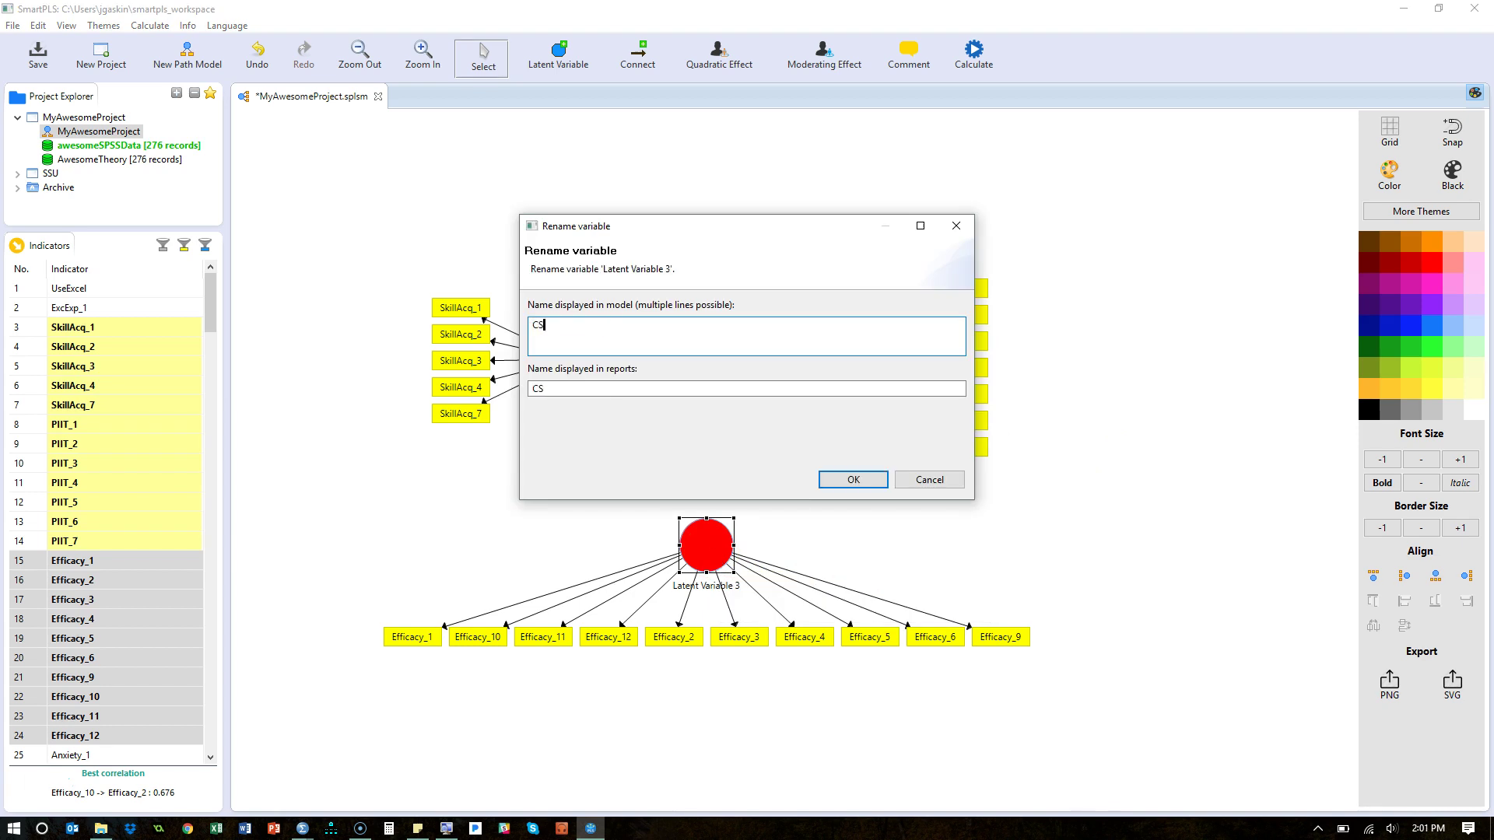
left_click(867, 480)
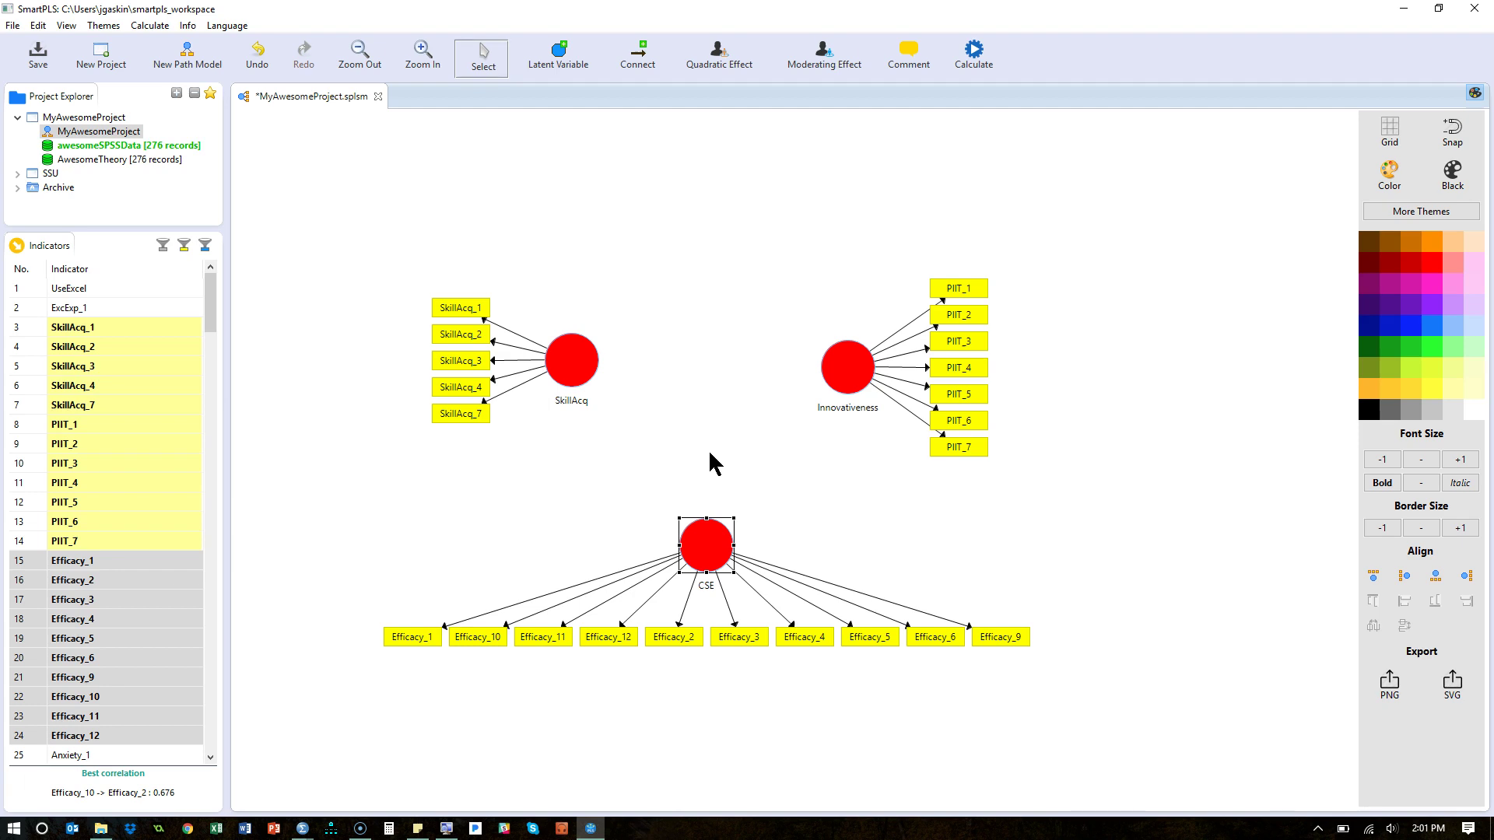
left_click(648, 390)
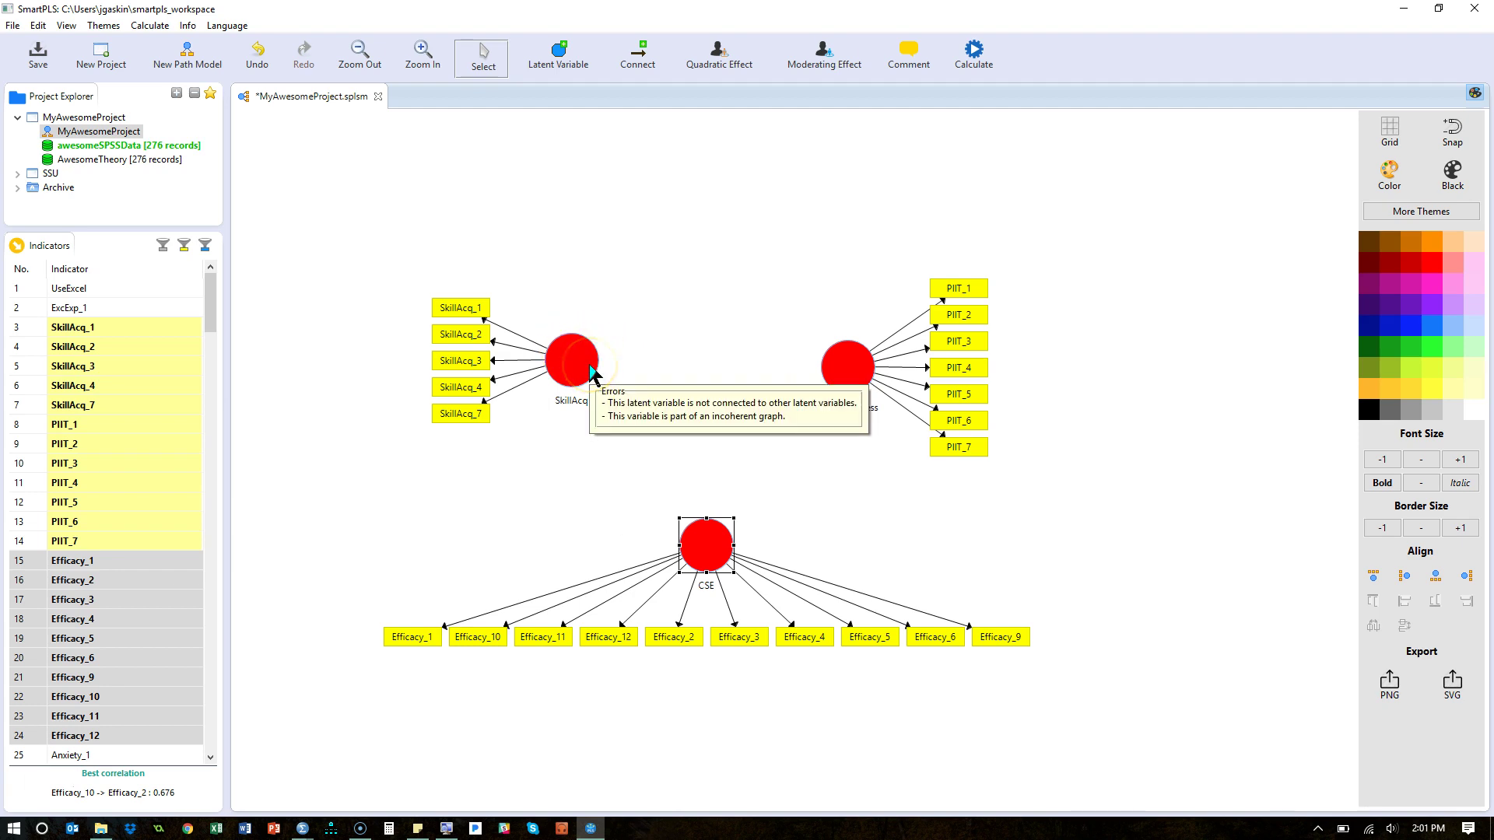
left_click(688, 473)
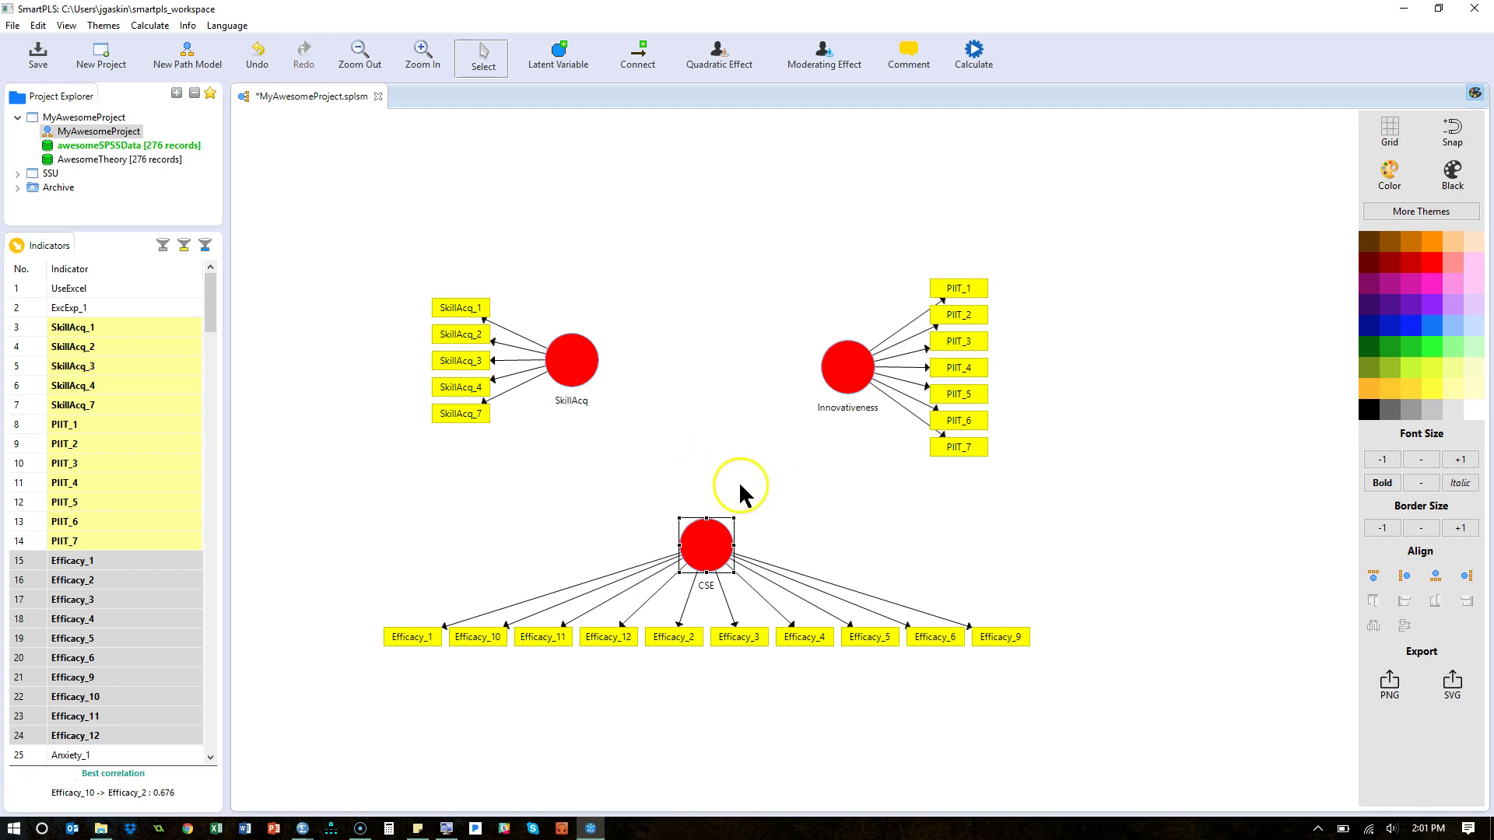
- Draw paths CSE→SkillAcq, Innovativeness→SkillAcq and CSE→Innovativeness with the Connect tool
left_click(638, 62)
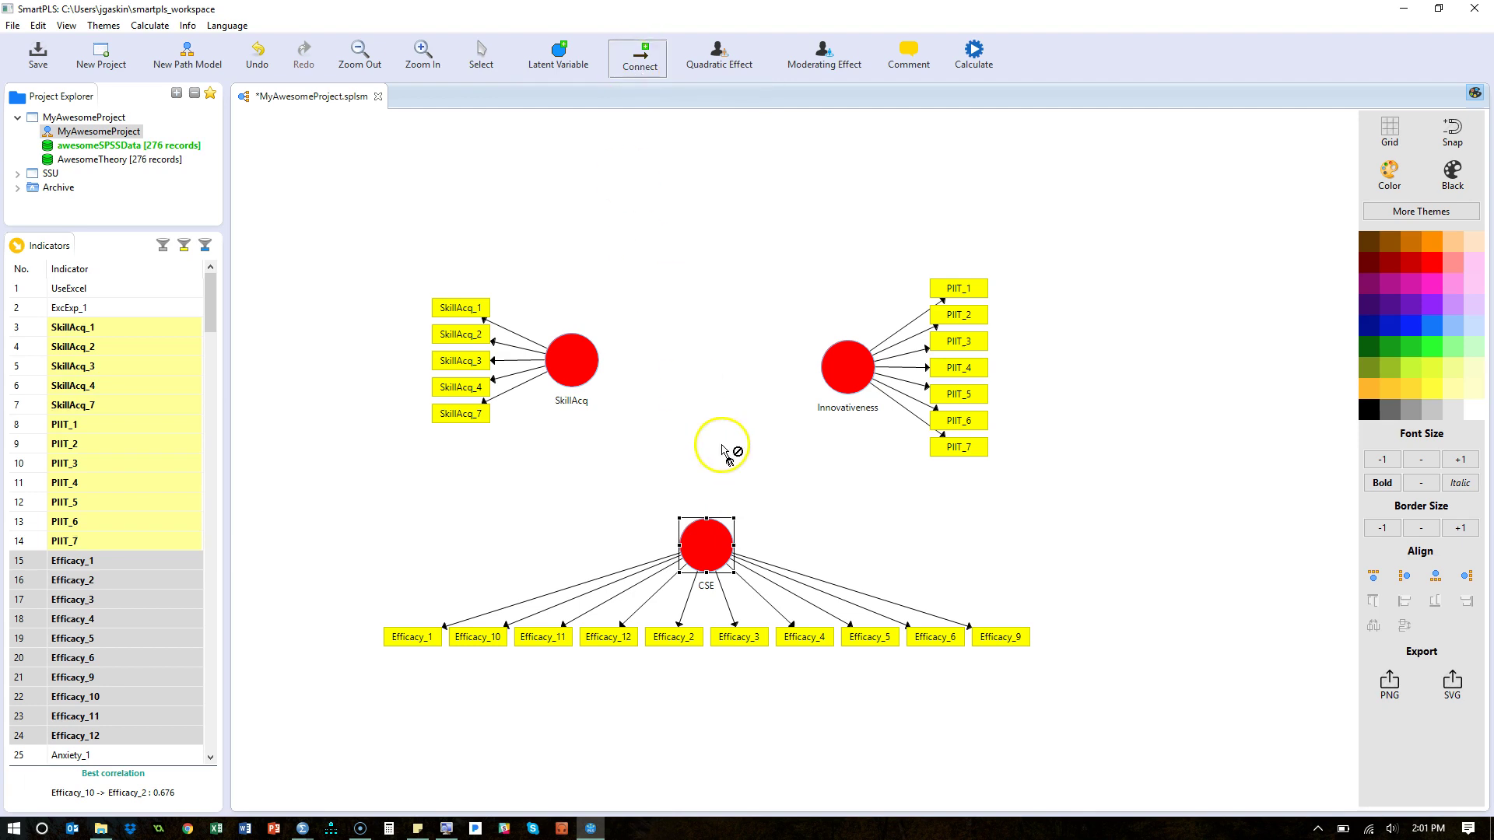
left_click(703, 531)
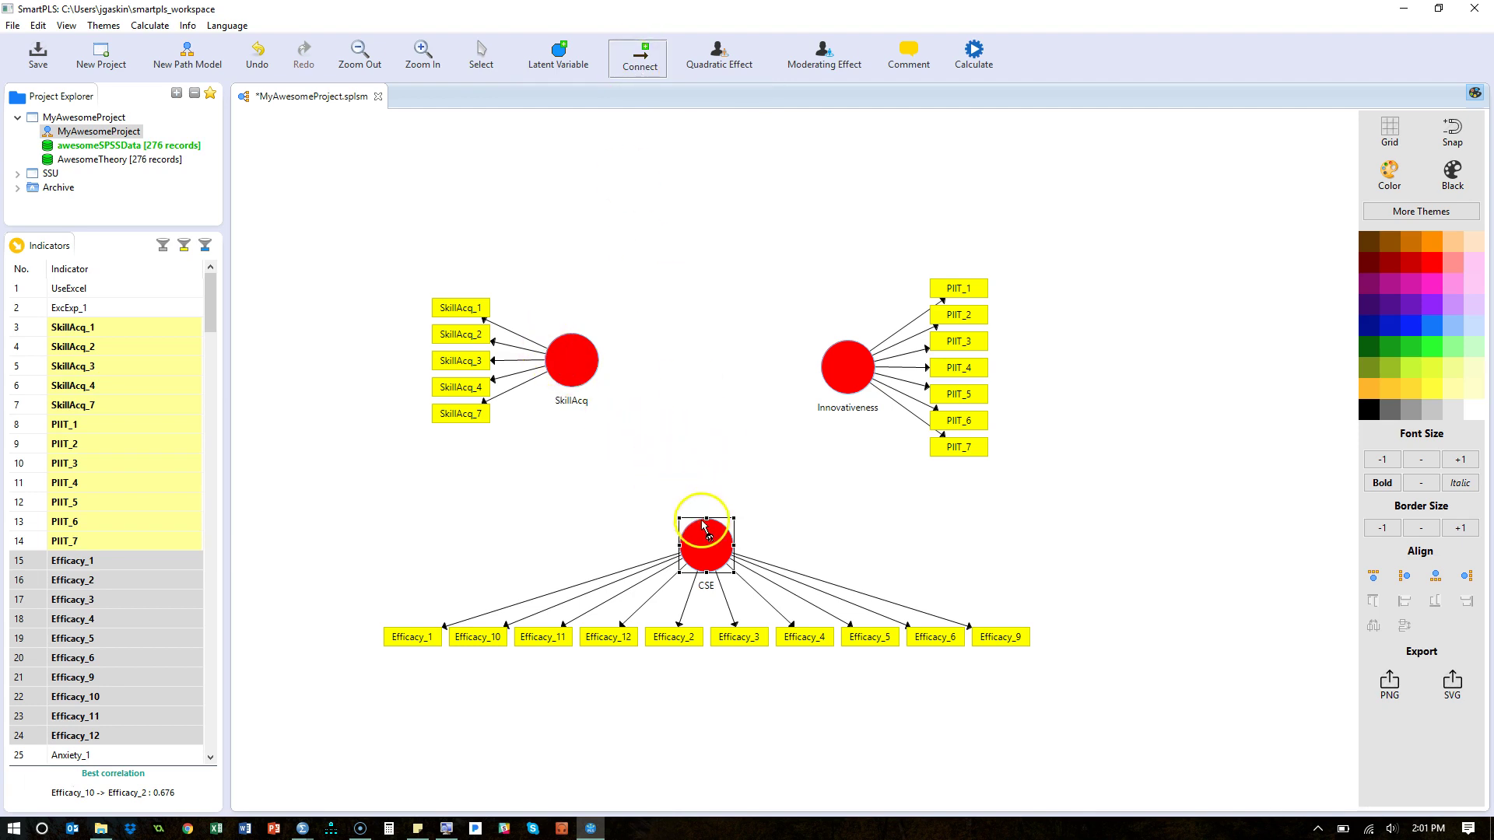
mouse_move(707, 538)
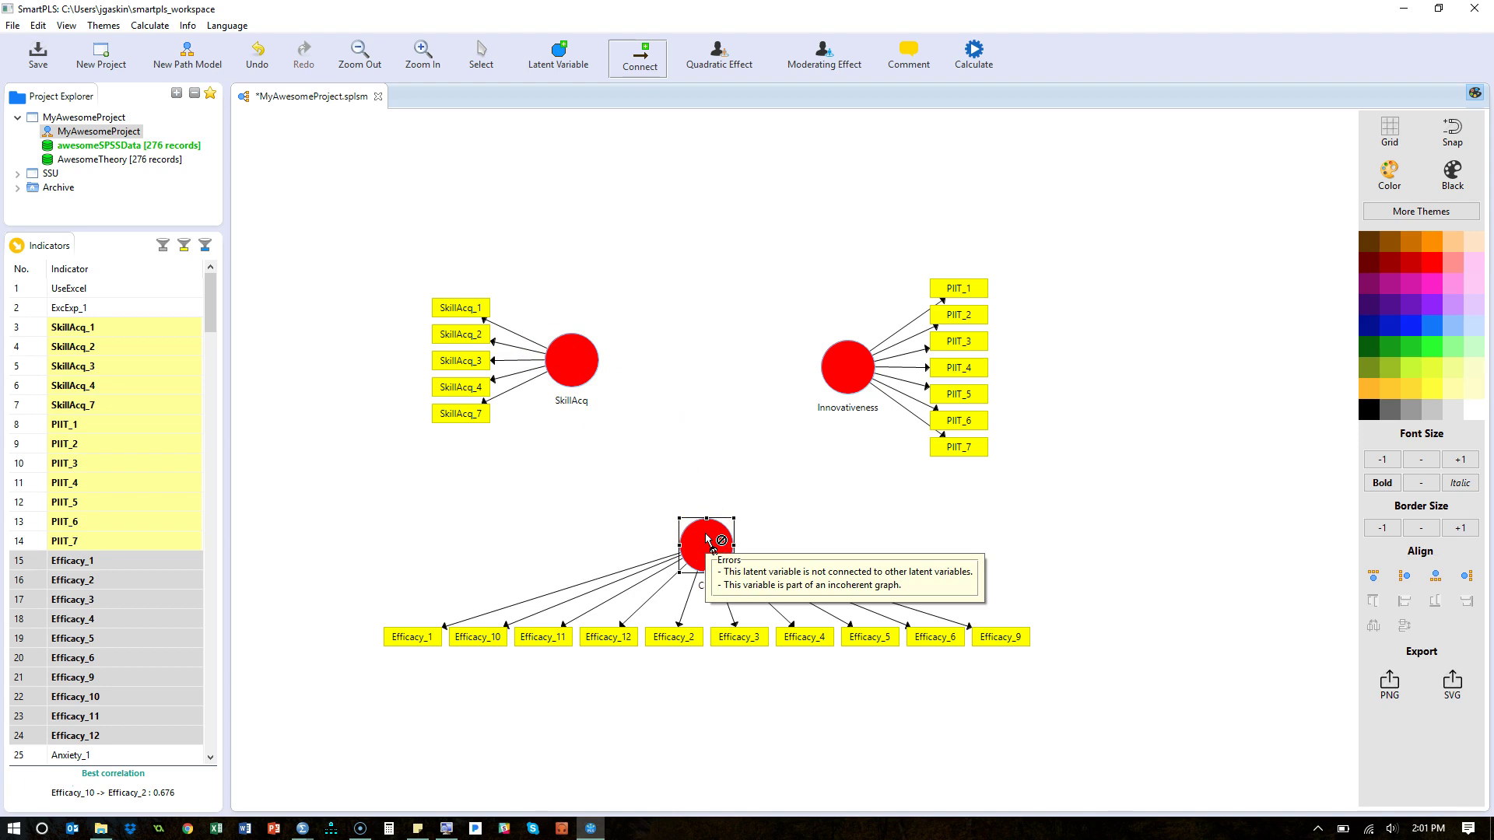
left_click_drag(707, 538, 590, 366)
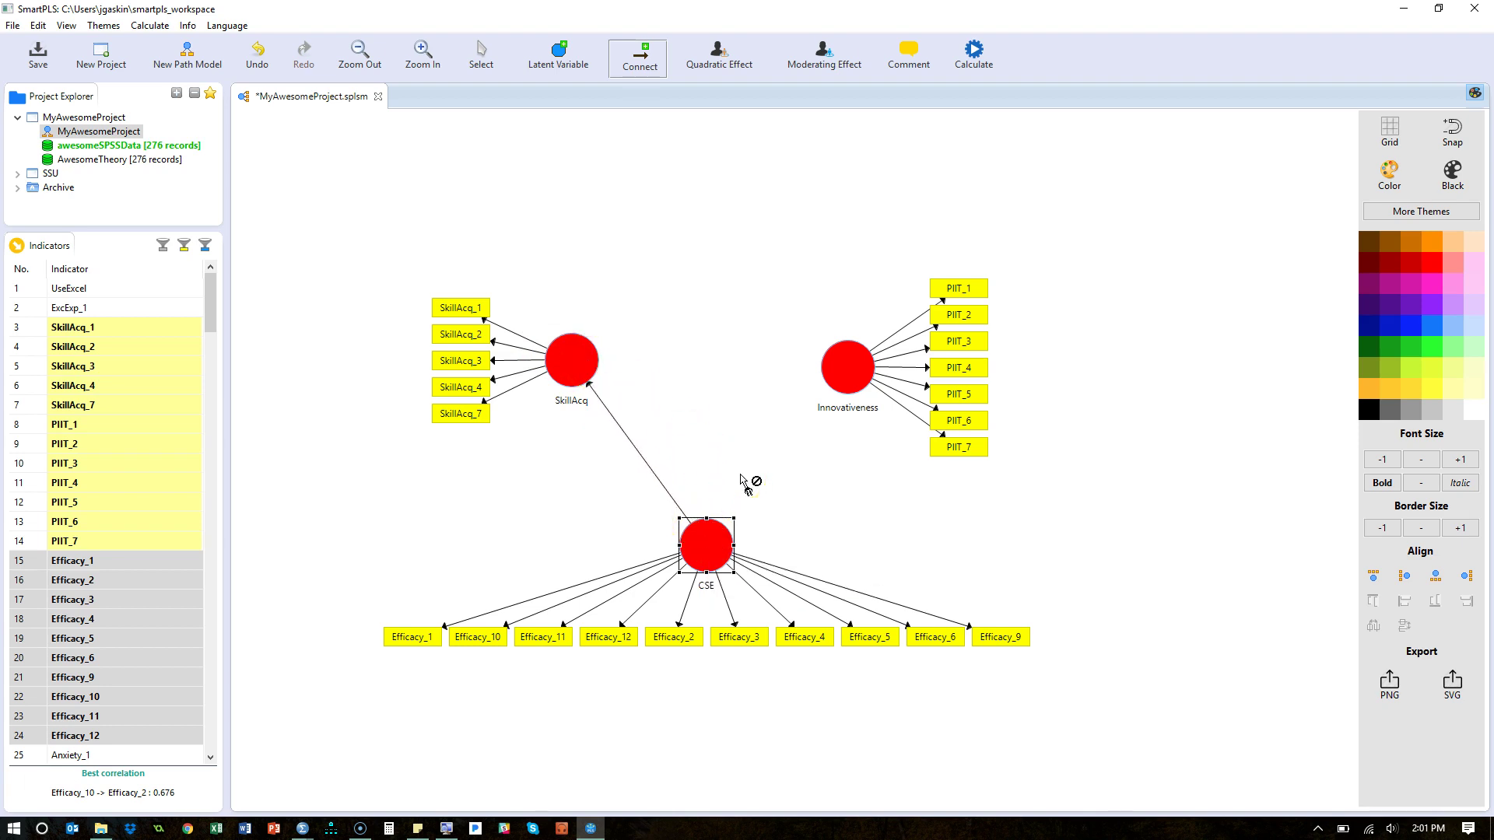
left_click_drag(853, 360, 554, 354)
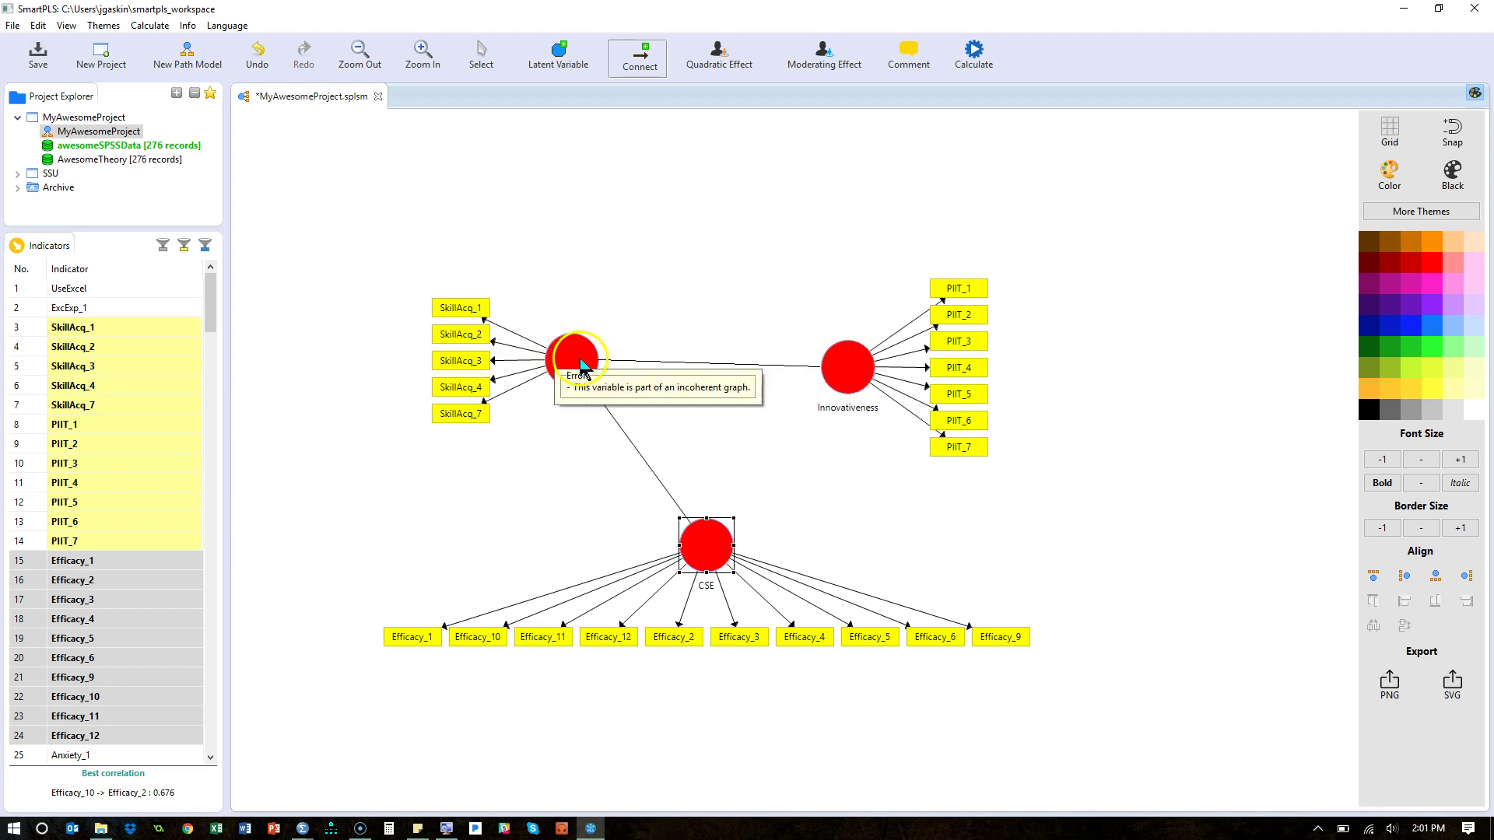
left_click(841, 535)
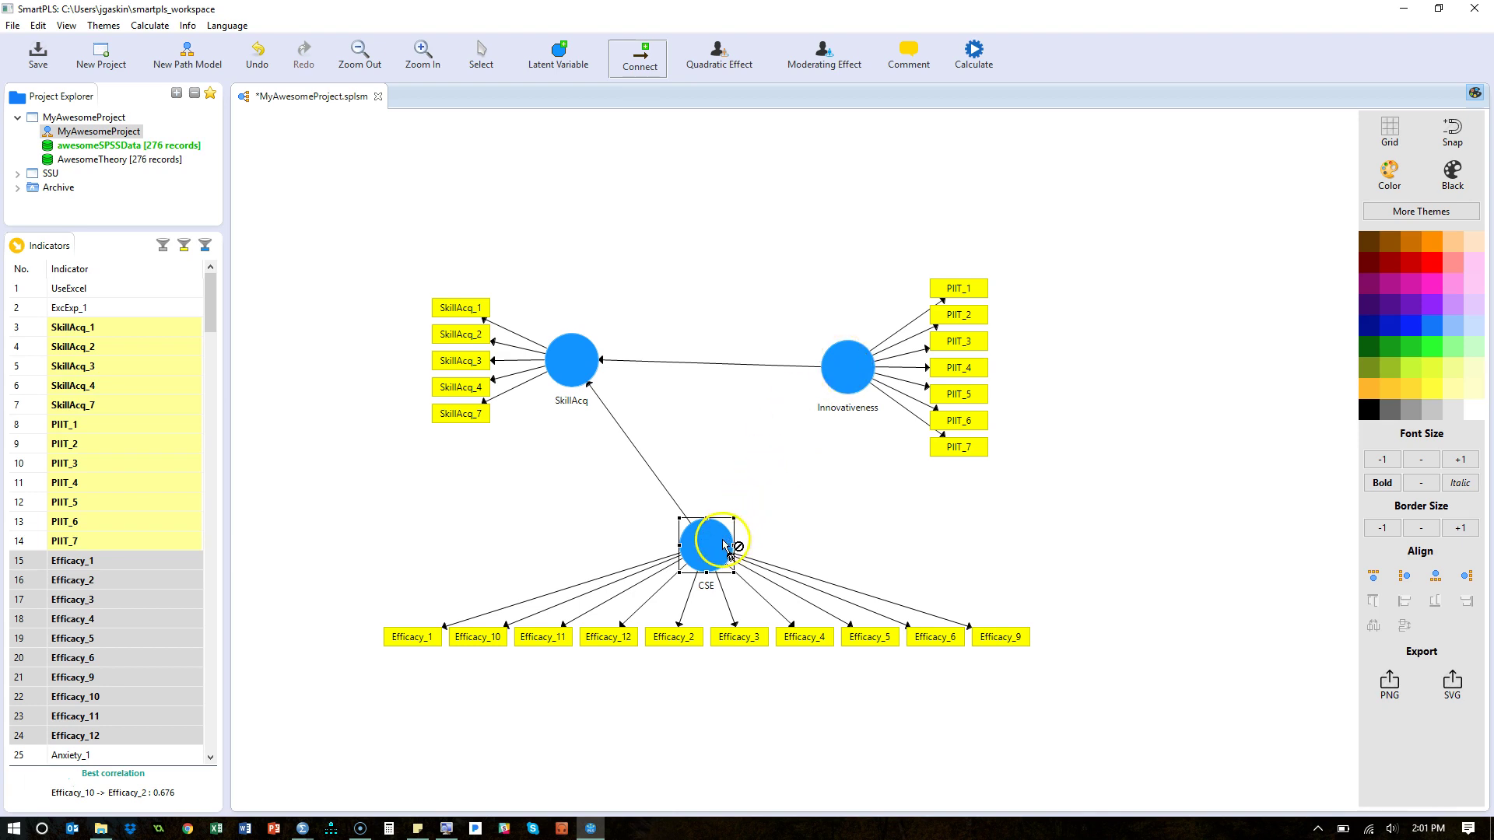
left_click_drag(728, 545, 838, 383)
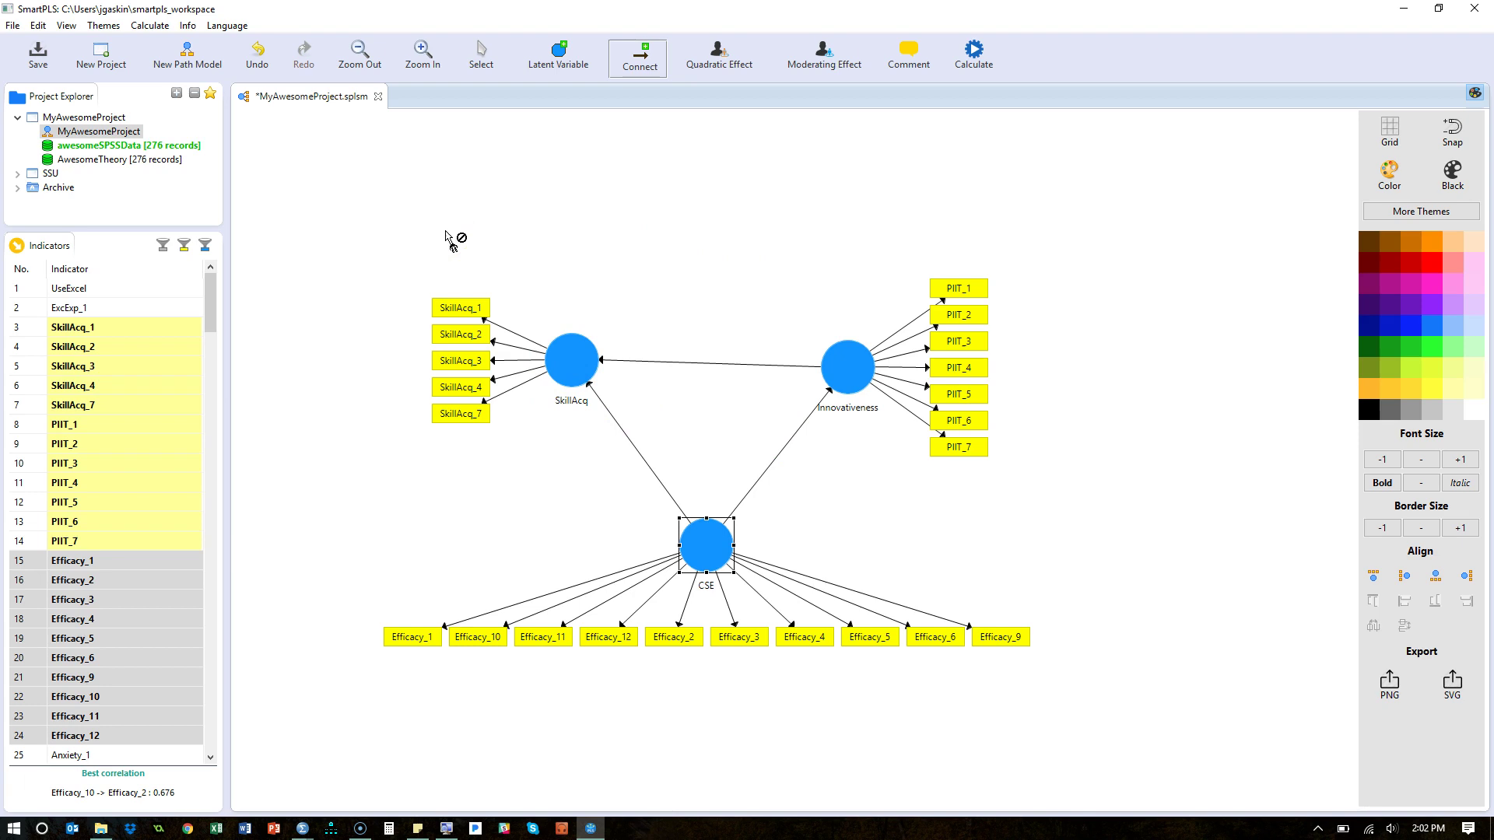
- Run the PLS Algorithm and view the model with path coefficients 0.425, 0.065 and 0.458
left_click(974, 53)
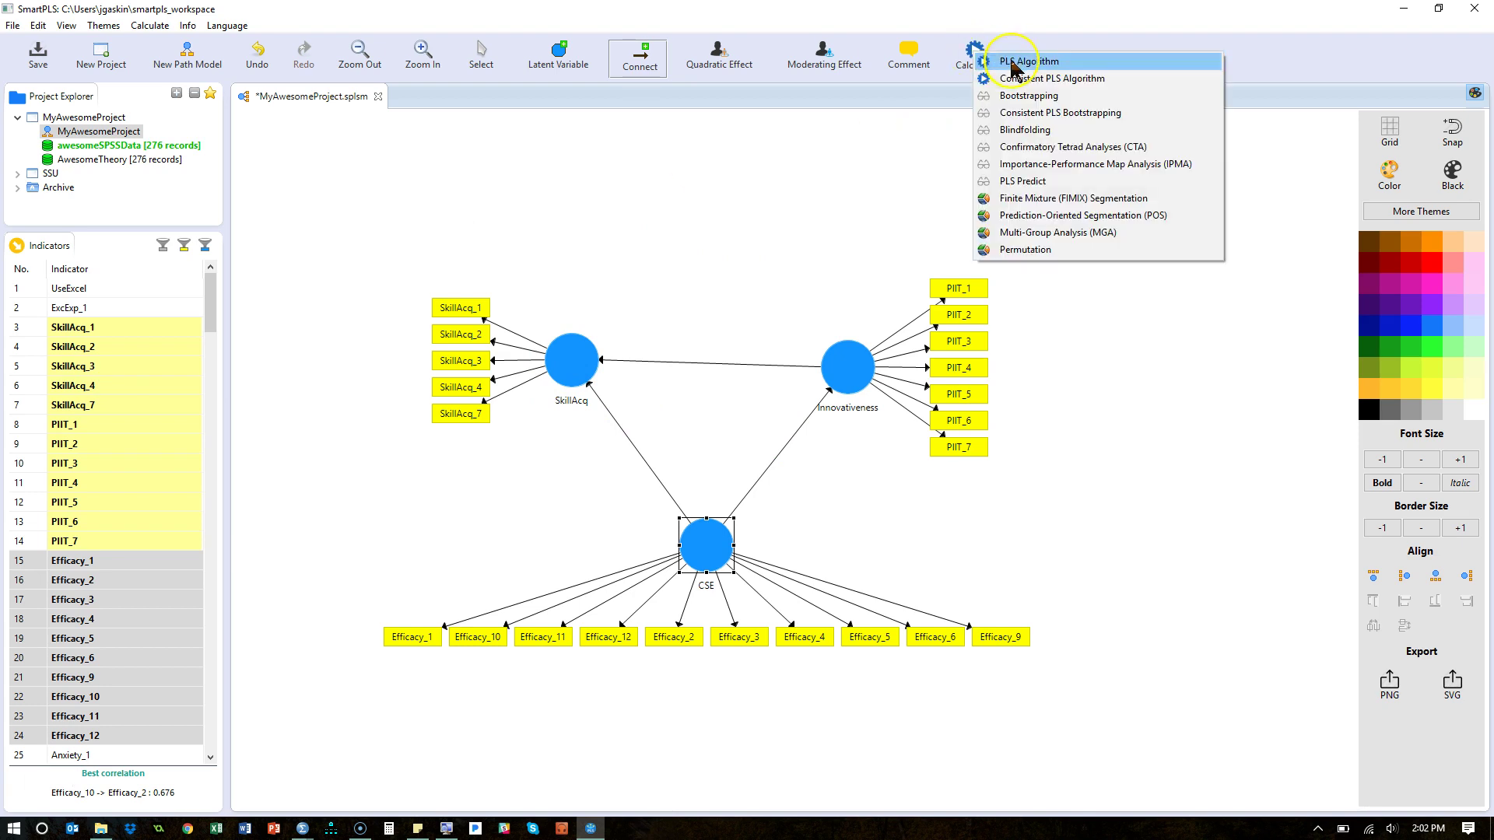
left_click(1011, 60)
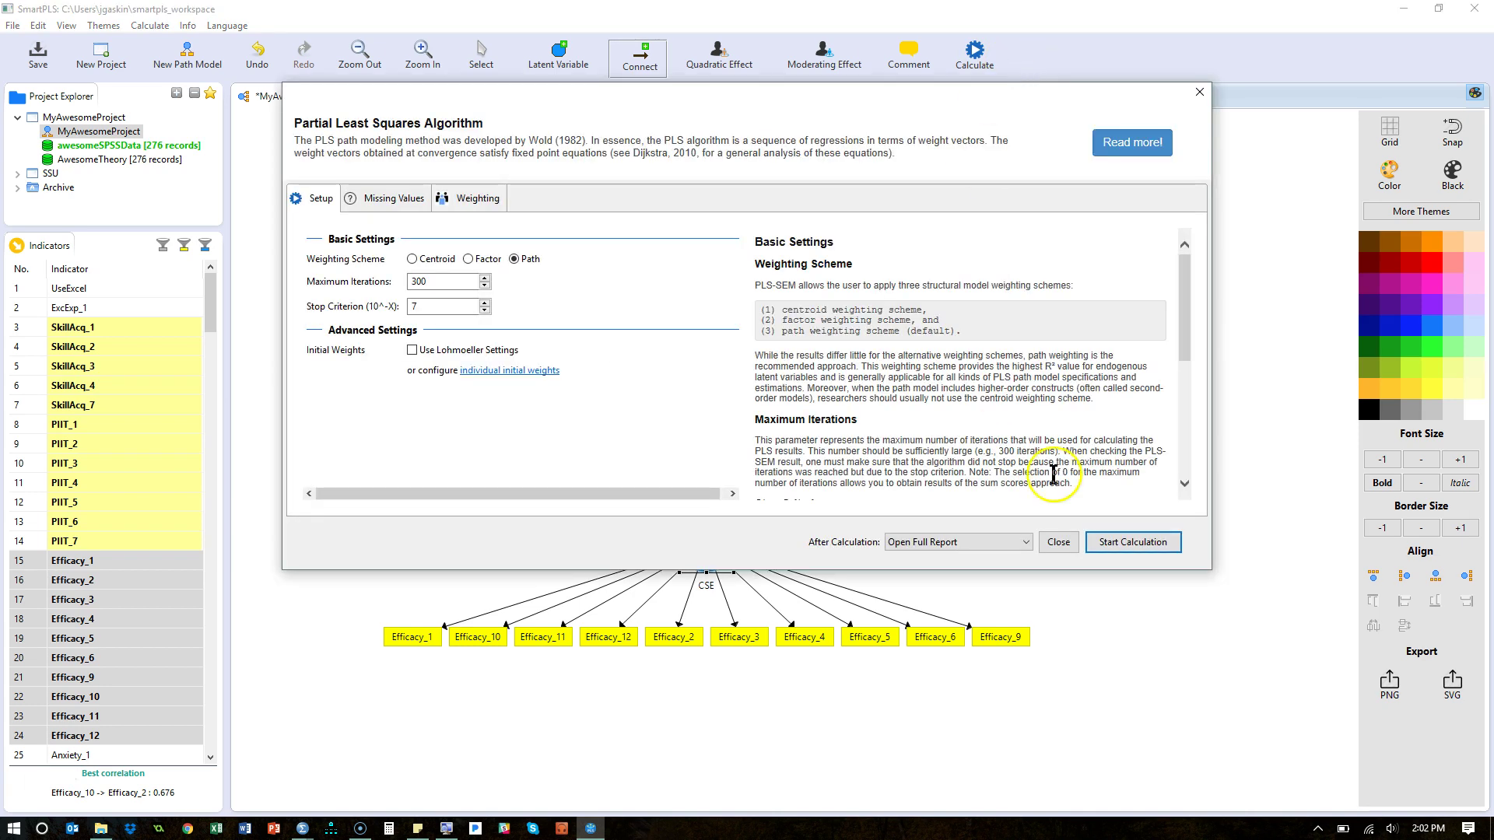
left_click(1109, 545)
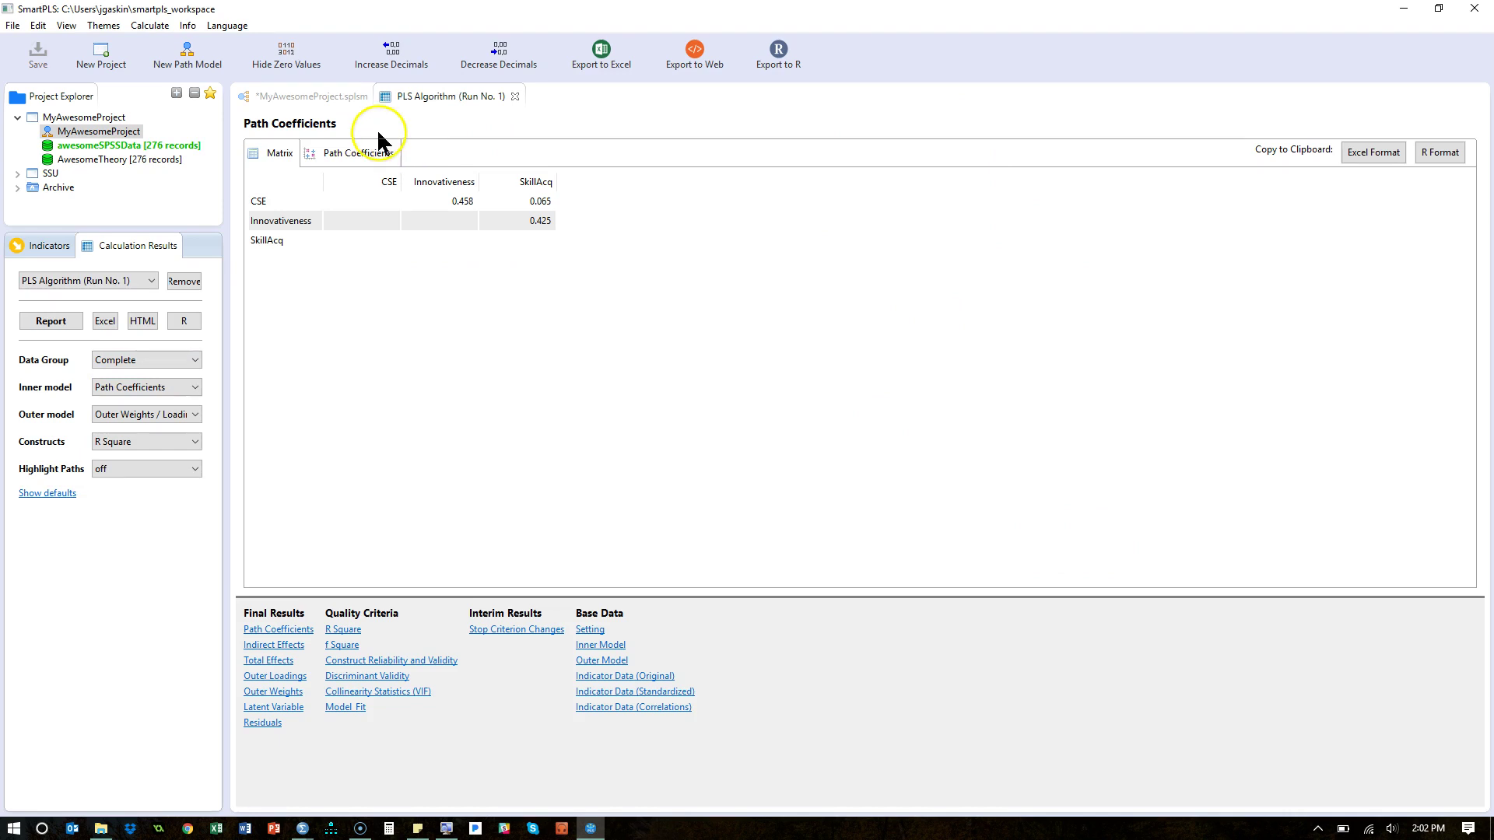
left_click(299, 95)
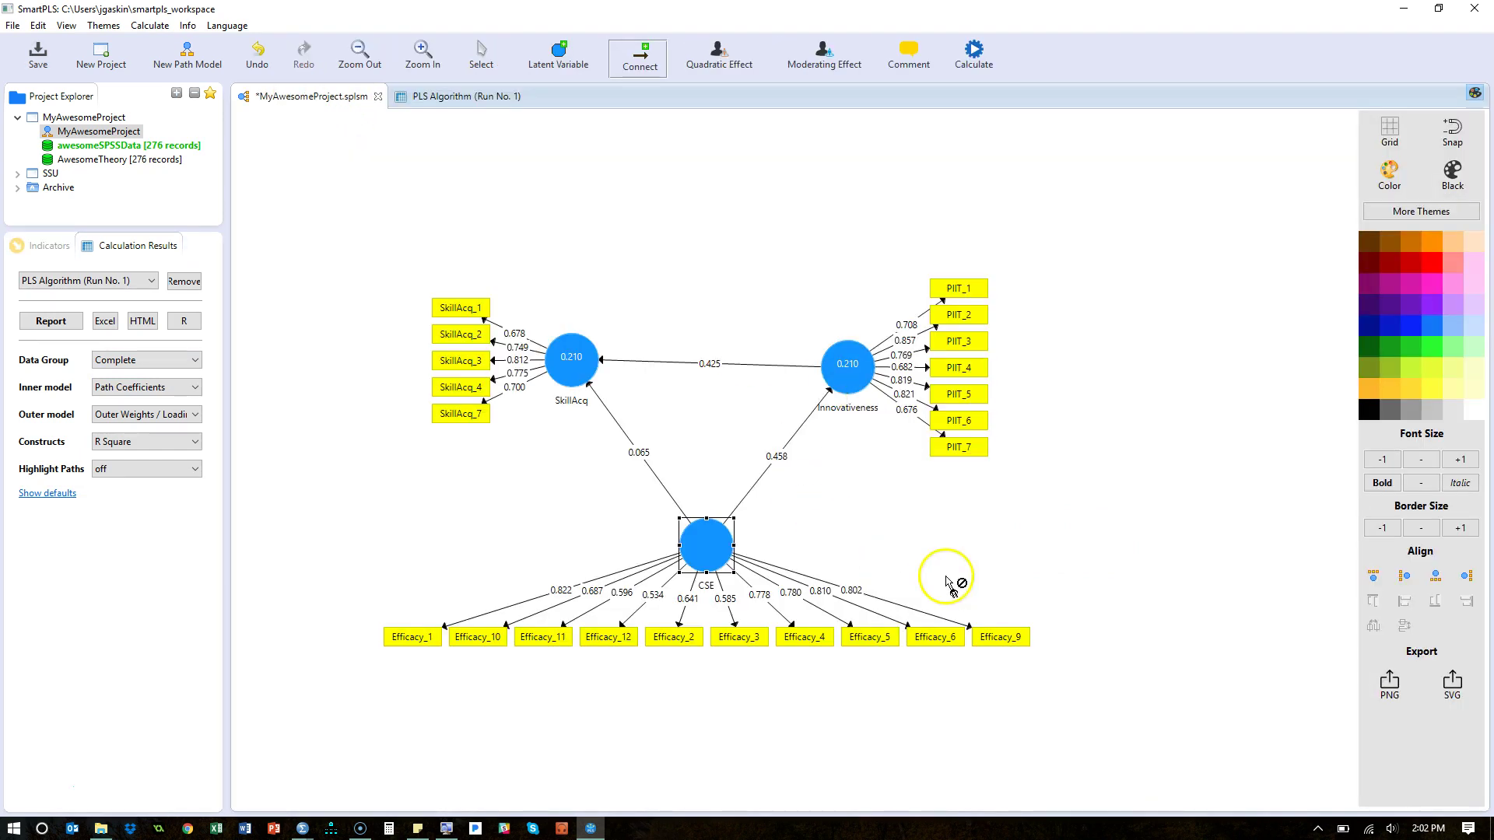